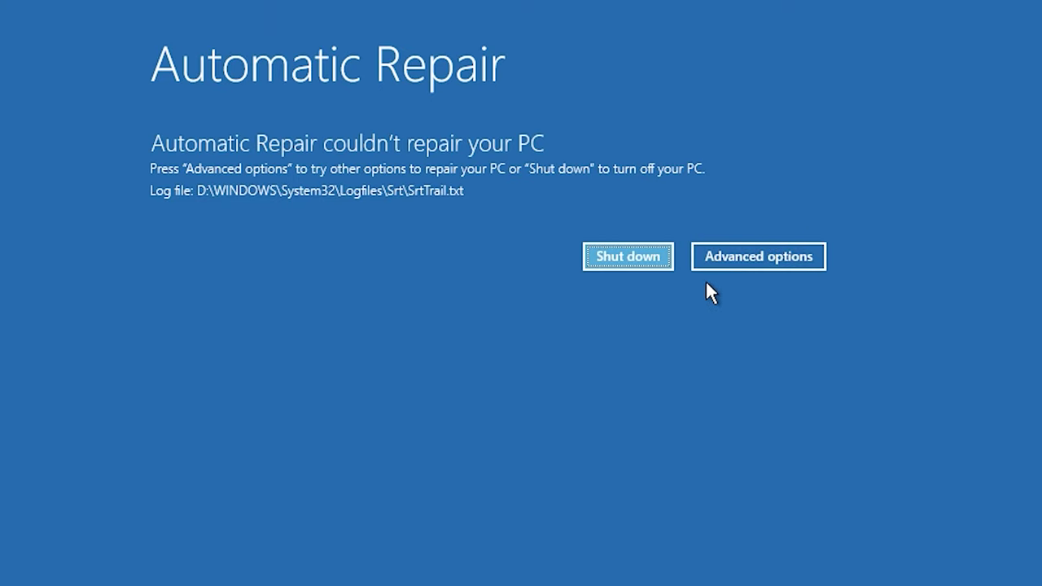
- Open the Command Prompt from the advanced recovery options and check drive D: for errors with chkdsk /f d:
left_click(753, 254)
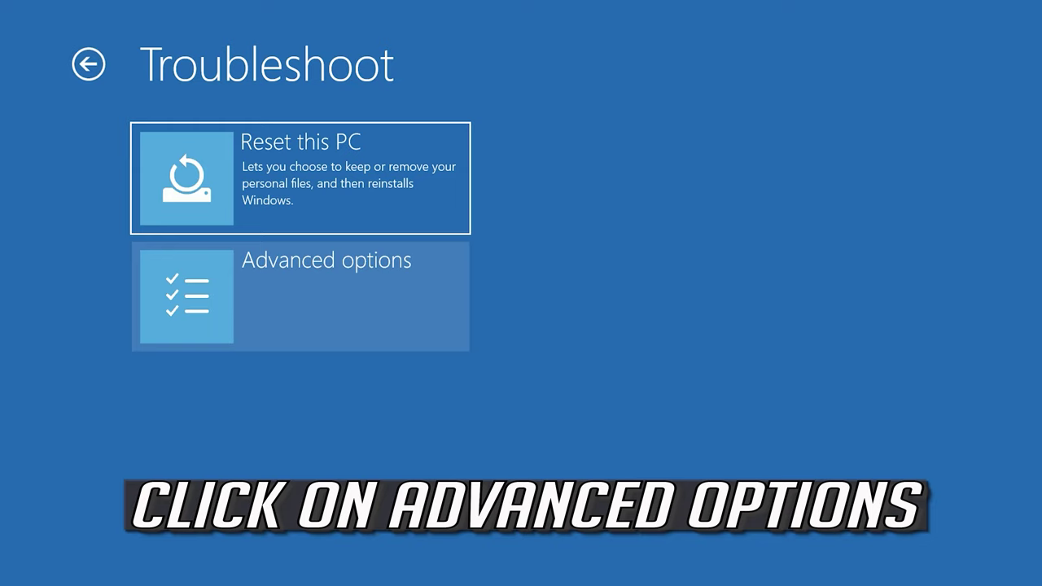
left_click(333, 304)
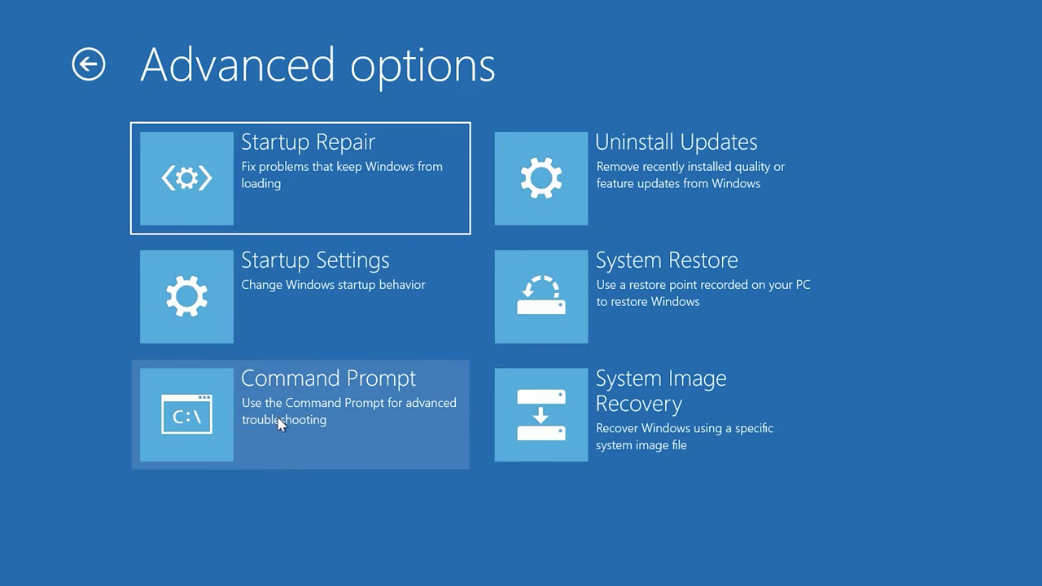
left_click(393, 425)
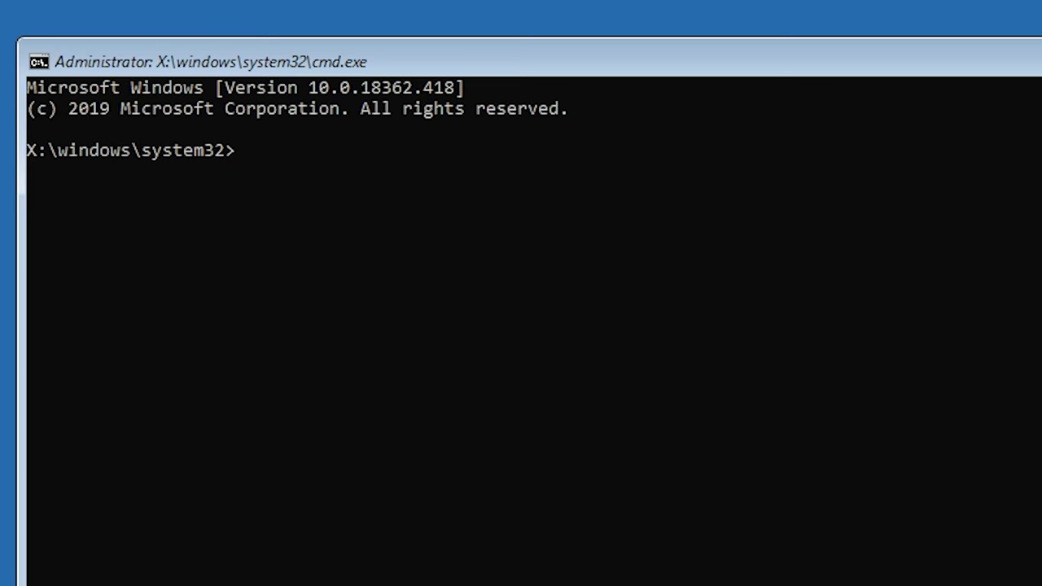
type("chkdsk")
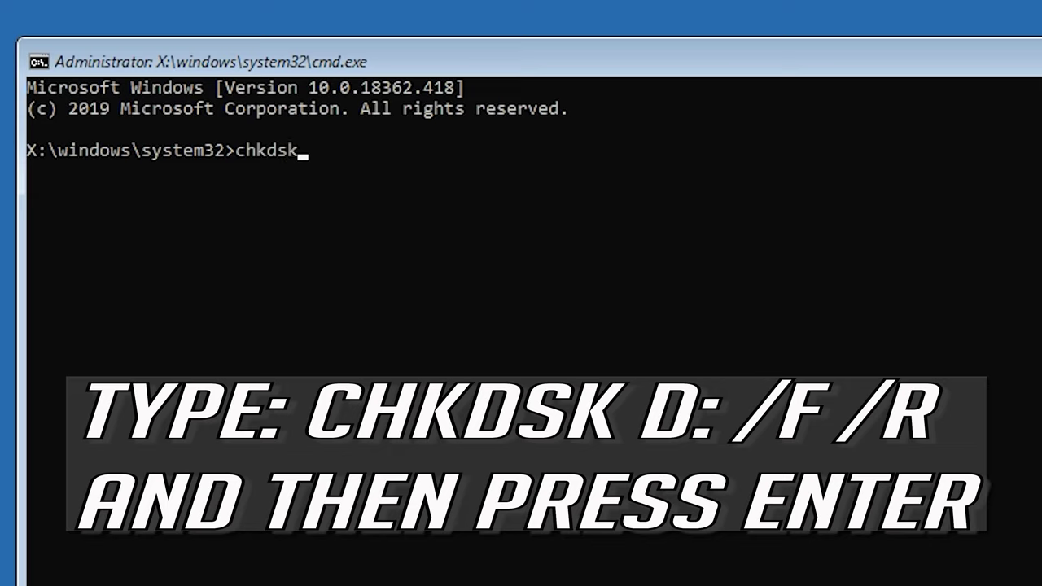
type(" /f d:")
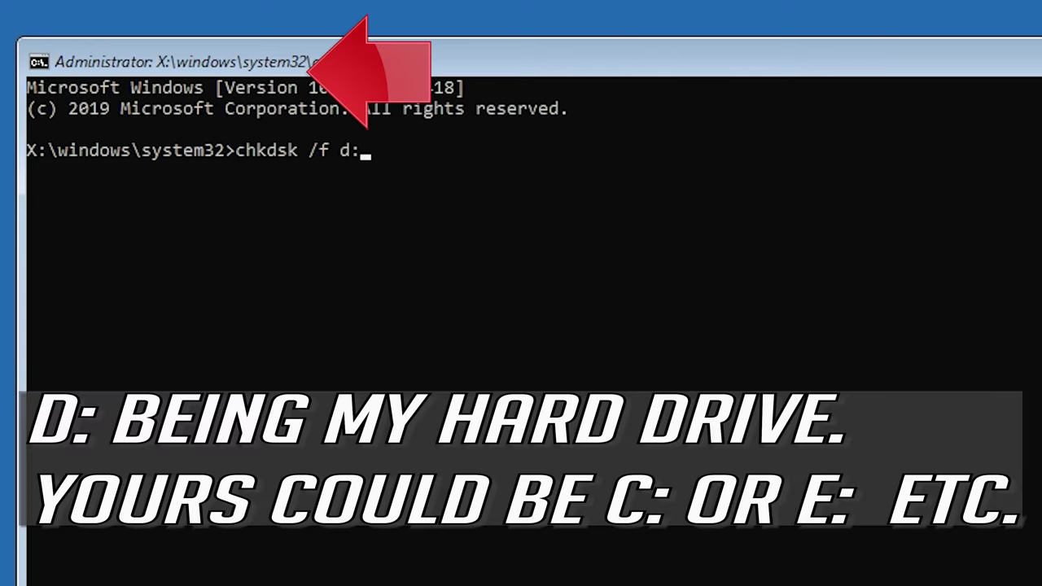
key("Return")
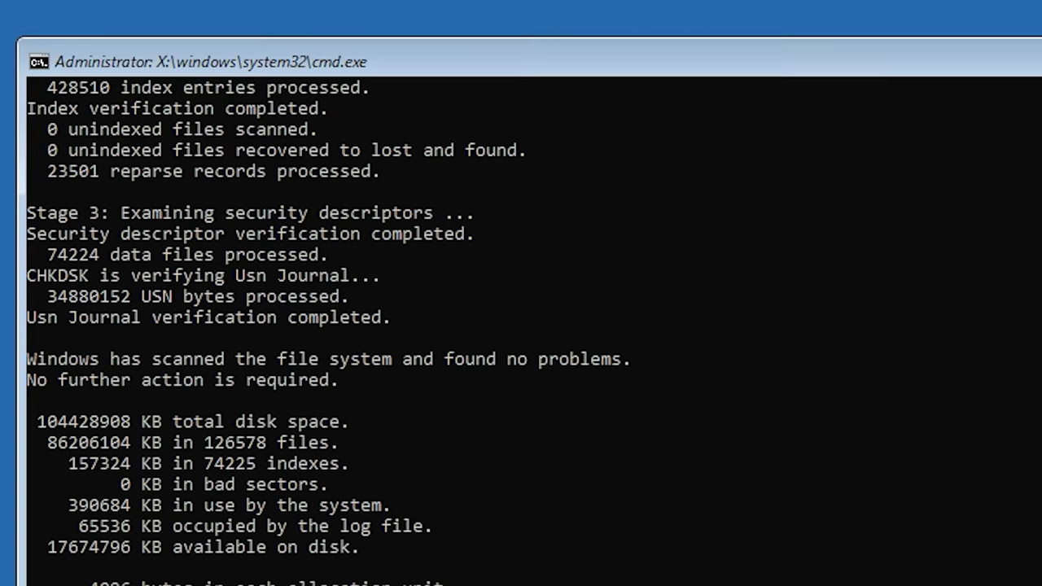
- Exit the Command Prompt and continue to Windows 10
type("exit")
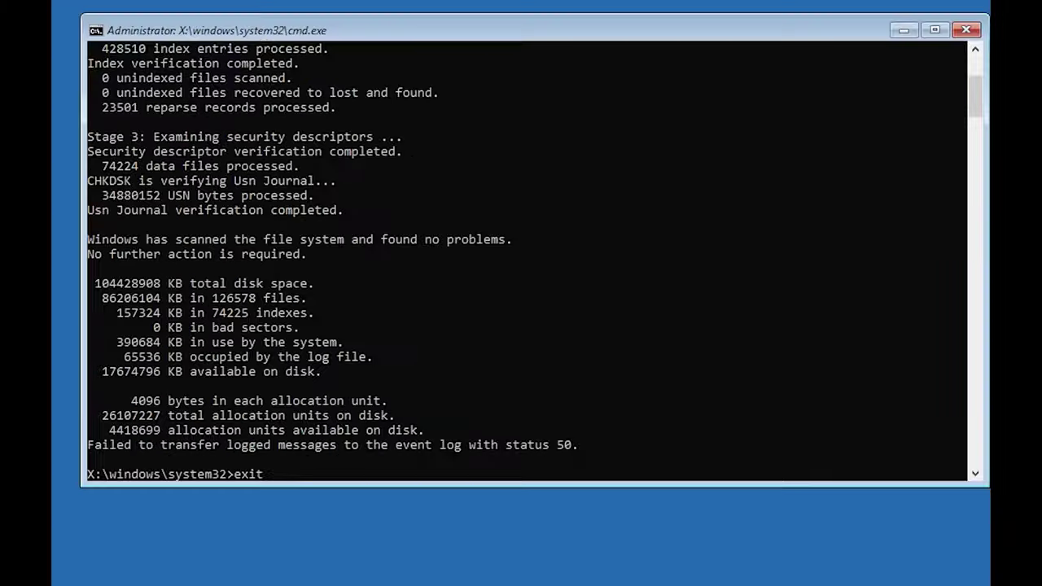
key("Return")
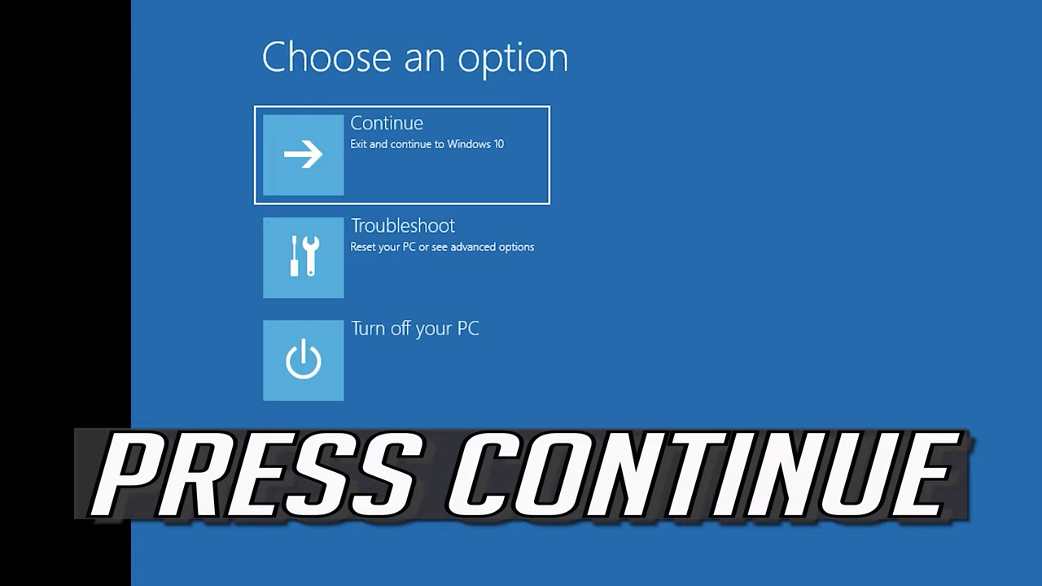
left_click(333, 177)
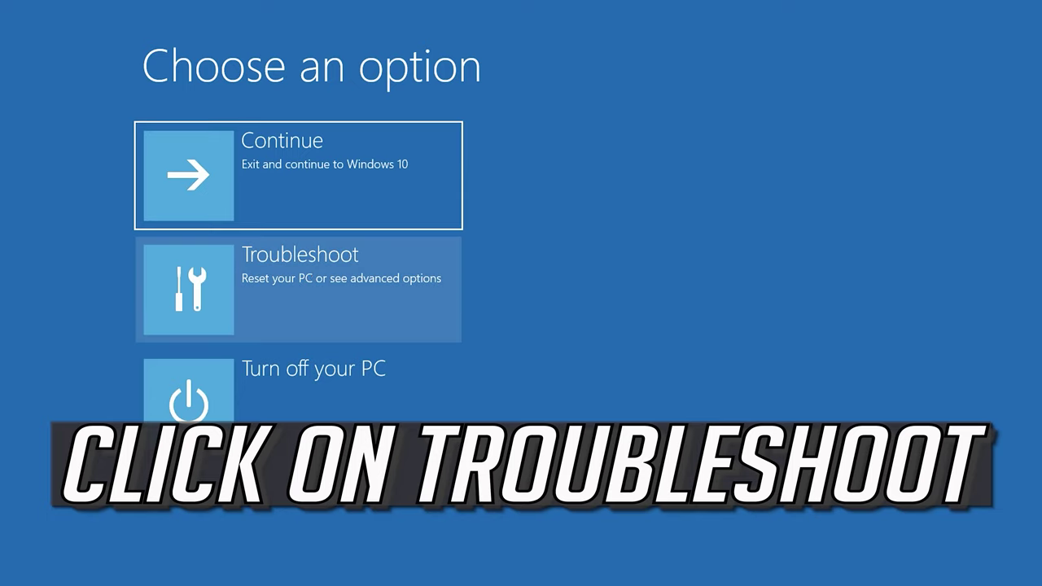
- Reopen the Command Prompt from the advanced troubleshooting options and repair the master boot record with bootrec /fixmbr
left_click(283, 322)
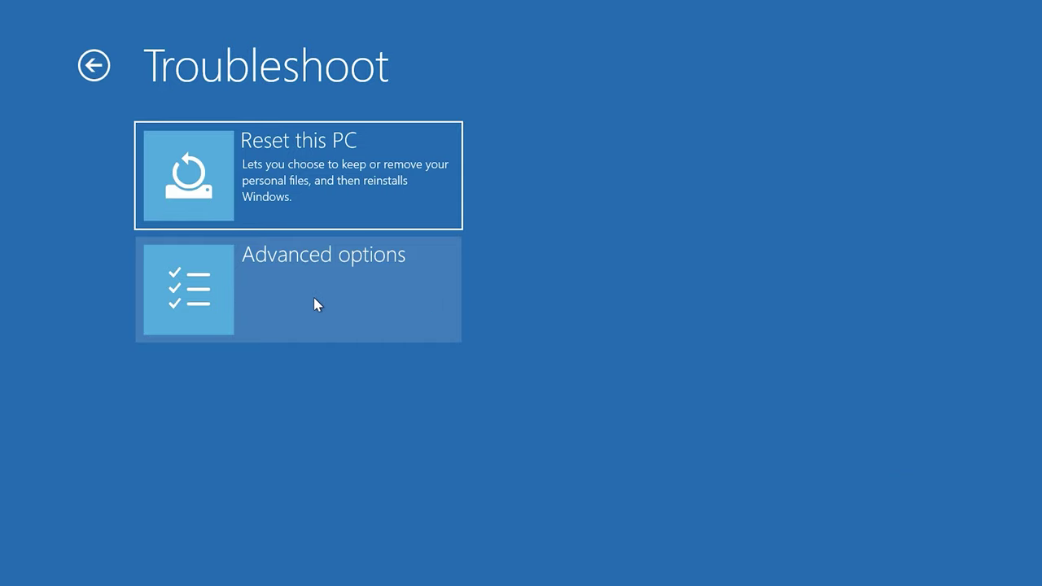
left_click(317, 303)
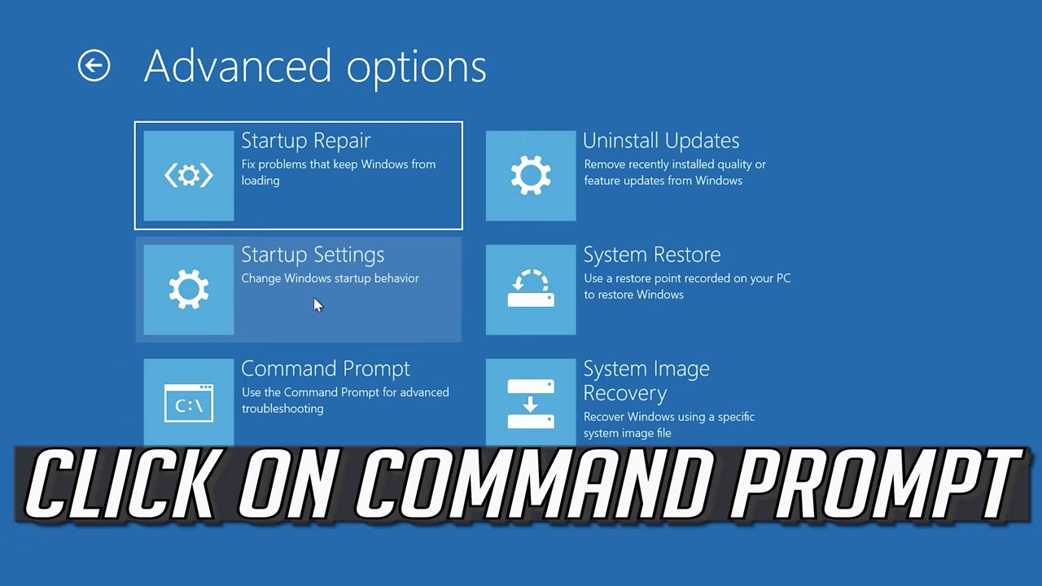
left_click(263, 371)
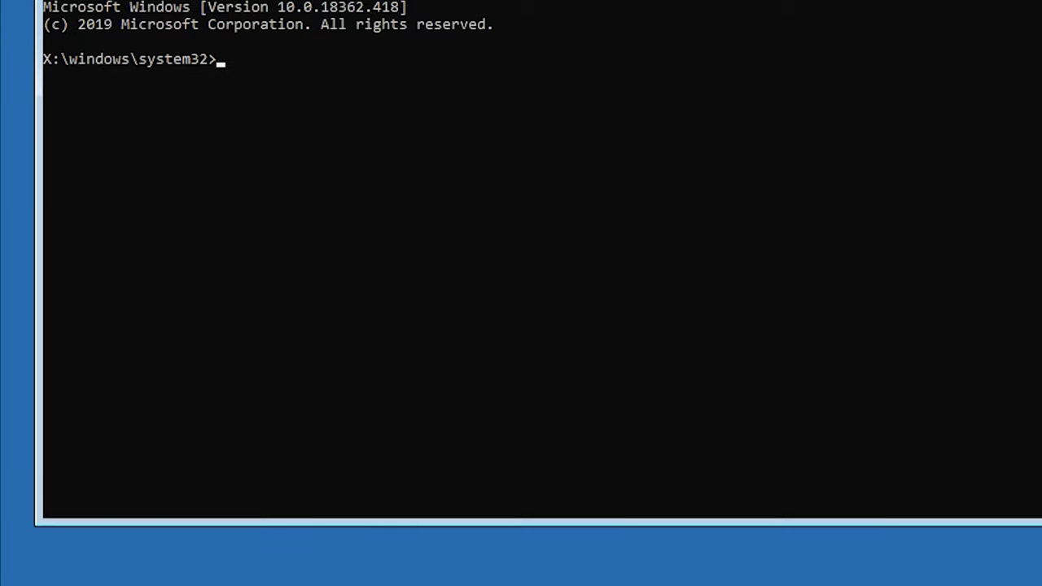
type("bootrec")
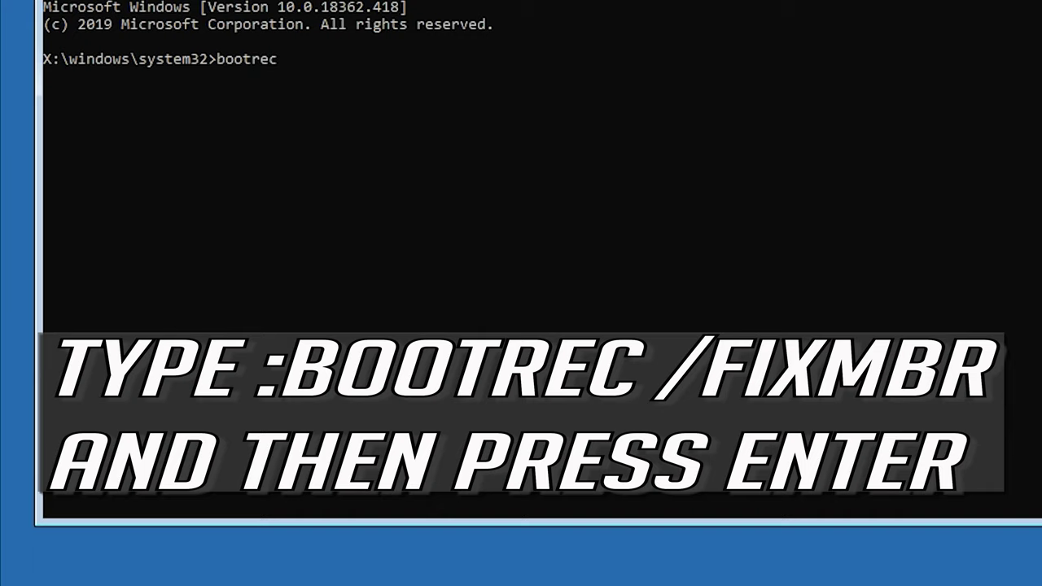
type(" /fixmbr")
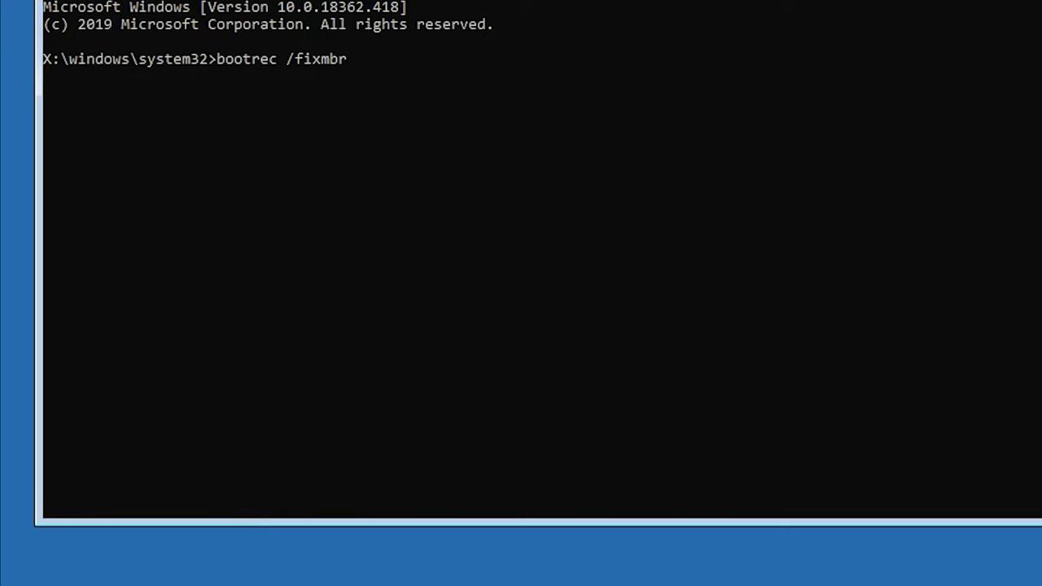
key("Return")
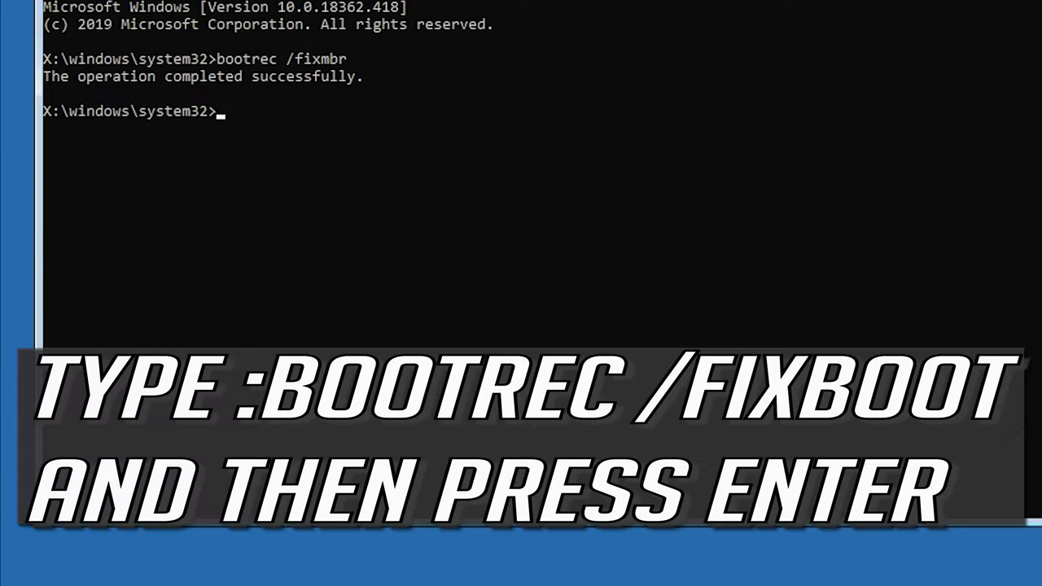
- Try to write a new boot sector with bootrec /fixboot
type("bootrec /")
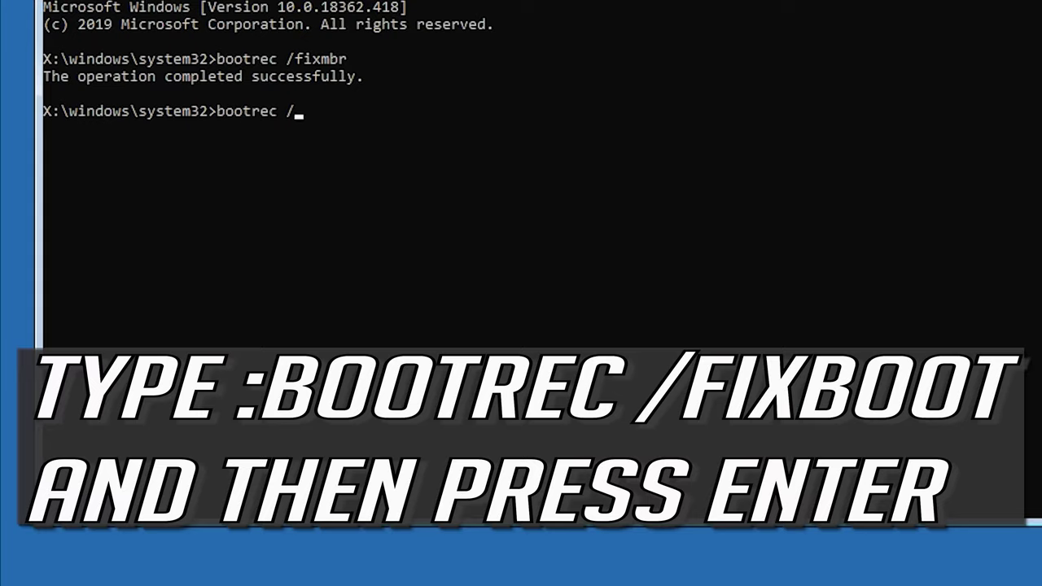
type("fixboot")
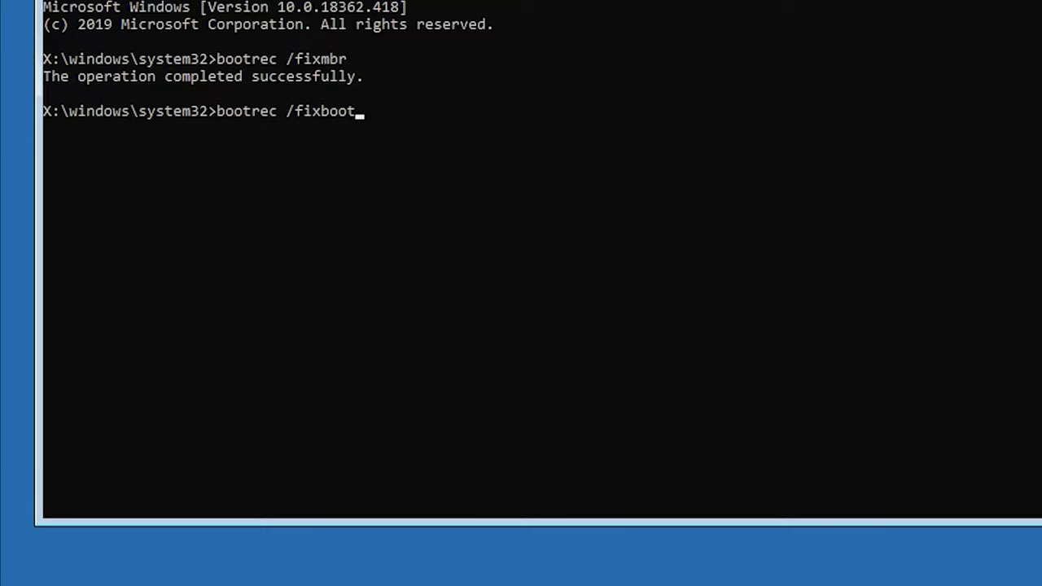
key("Return")
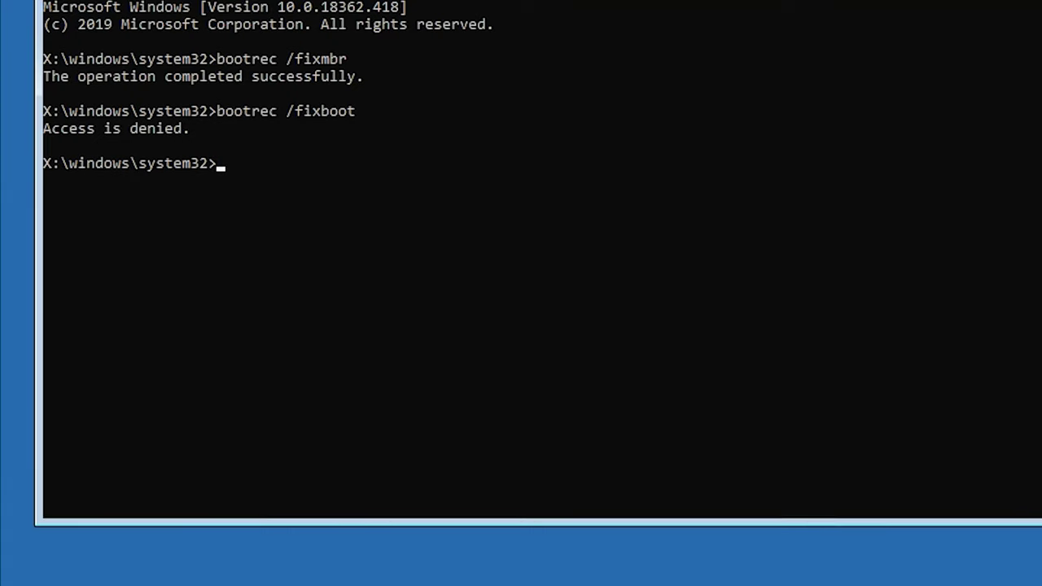
- Update the system partition's boot code with bootsect /nt60 sys
type("boo")
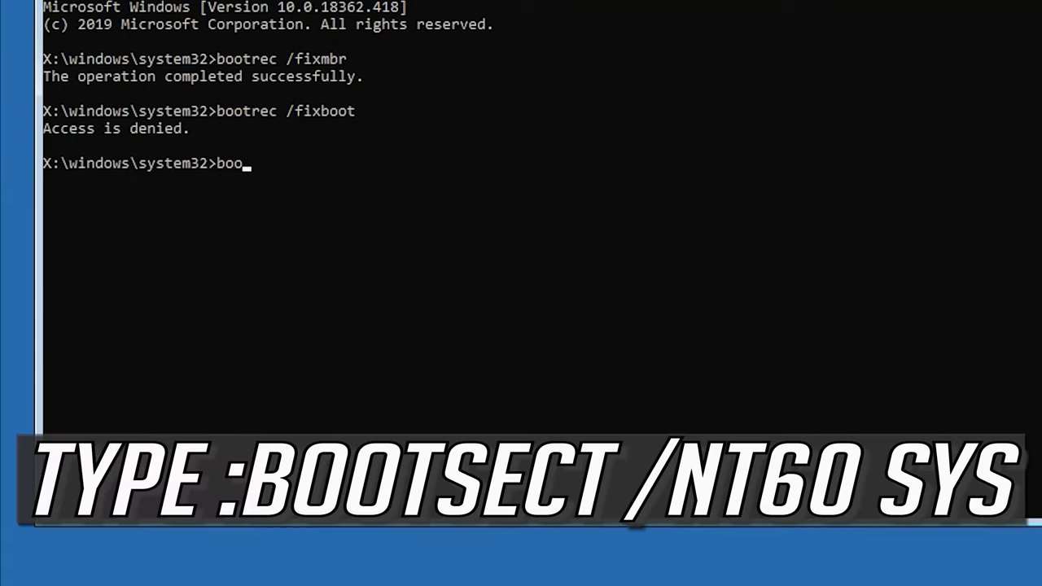
type("tsect /nt60 sys")
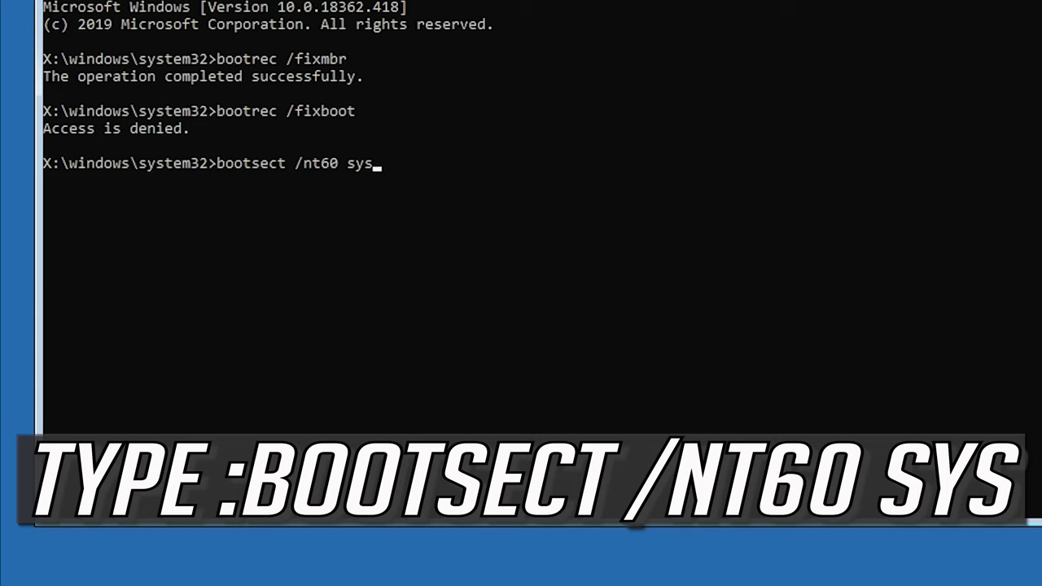
key("Return")
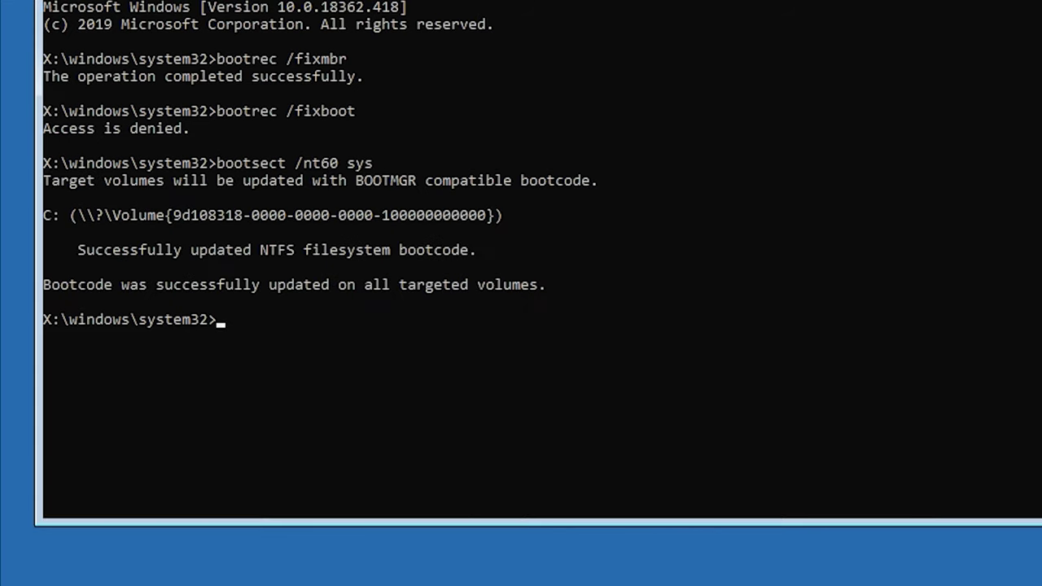
- Run bootrec /fixboot again to repair the boot sector
type("boot")
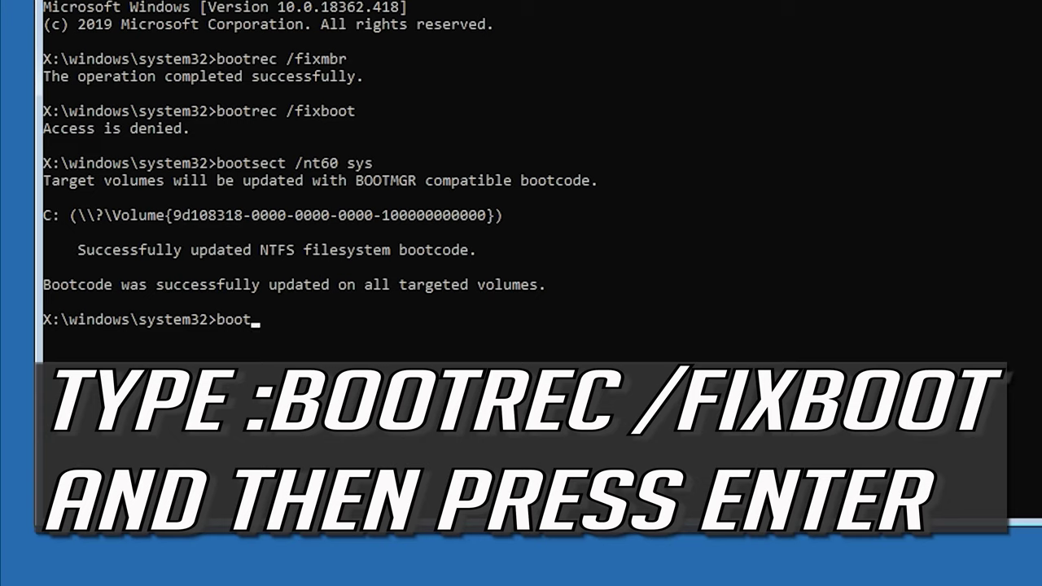
type("rec /fixboot")
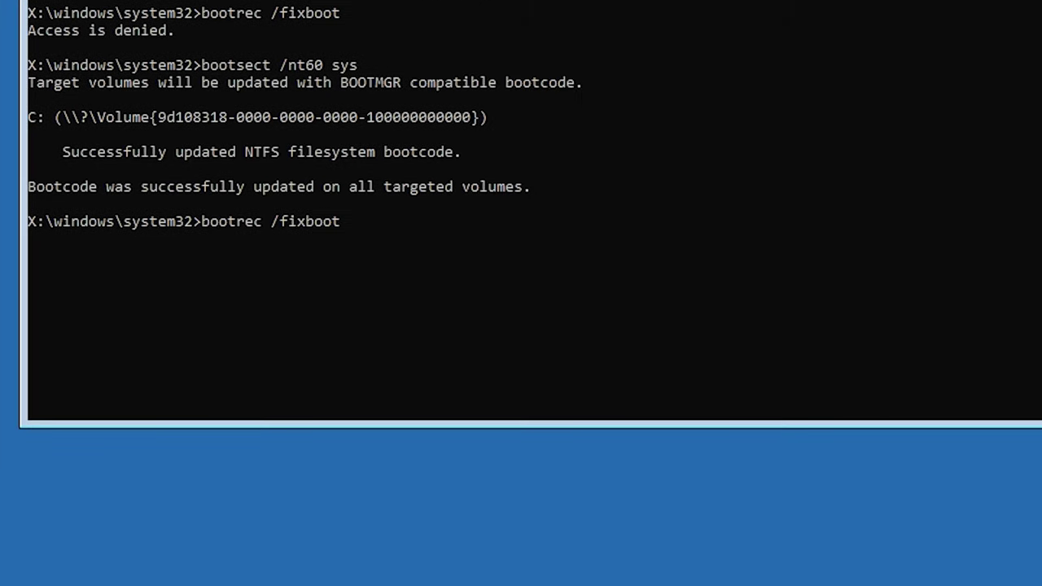
key("Return")
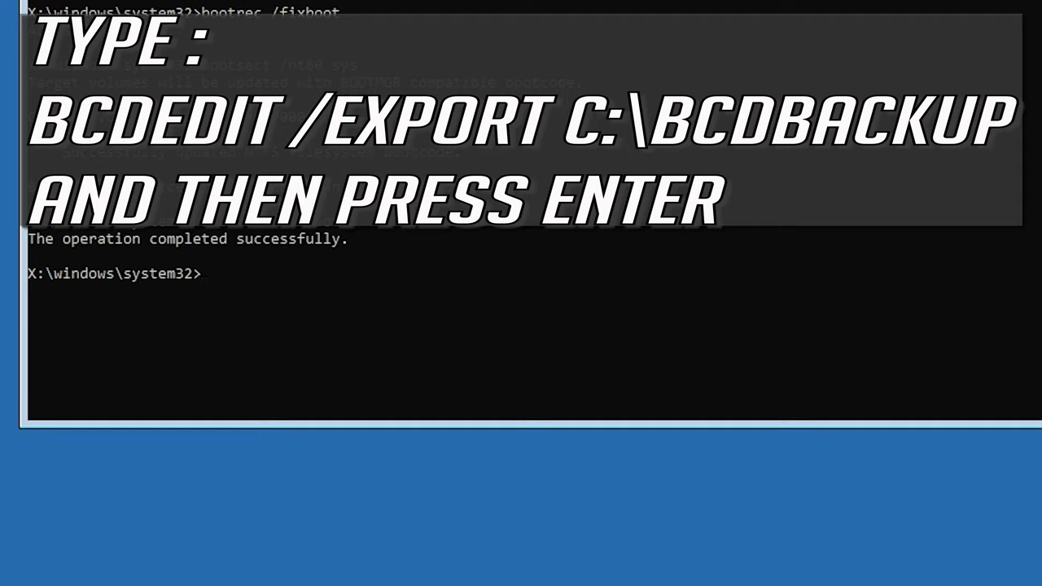
- Back up the boot configuration data to c:\bcdbackup with bcdedit /export
type("bcdedit /expo")
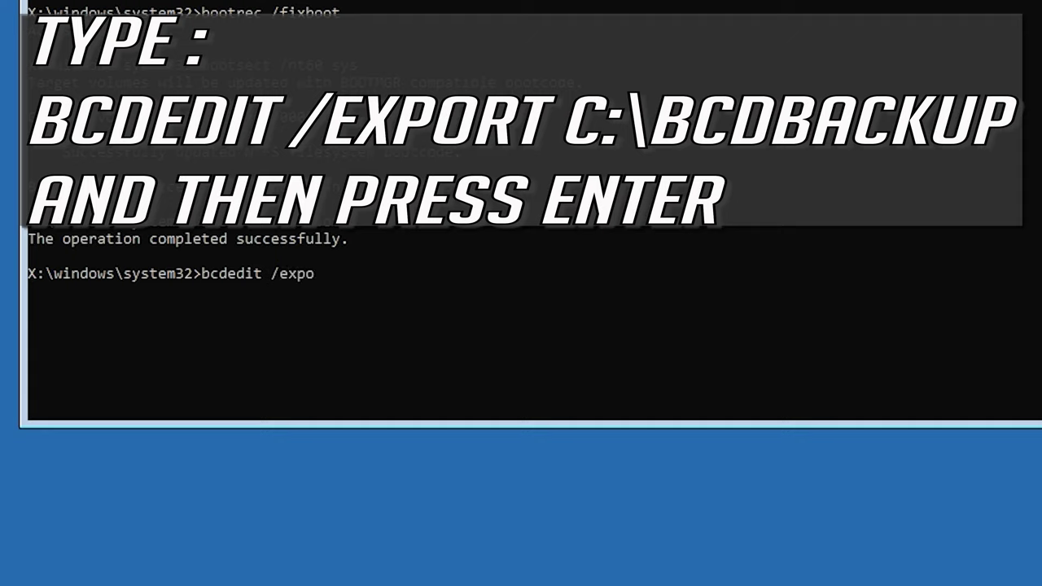
type("rt c:\\bcdbacku")
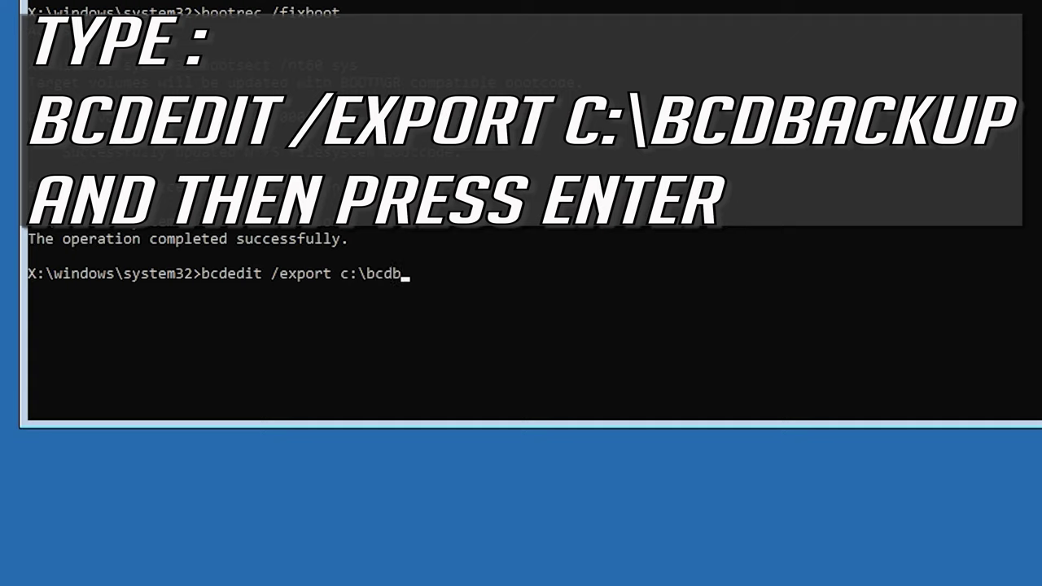
type("p")
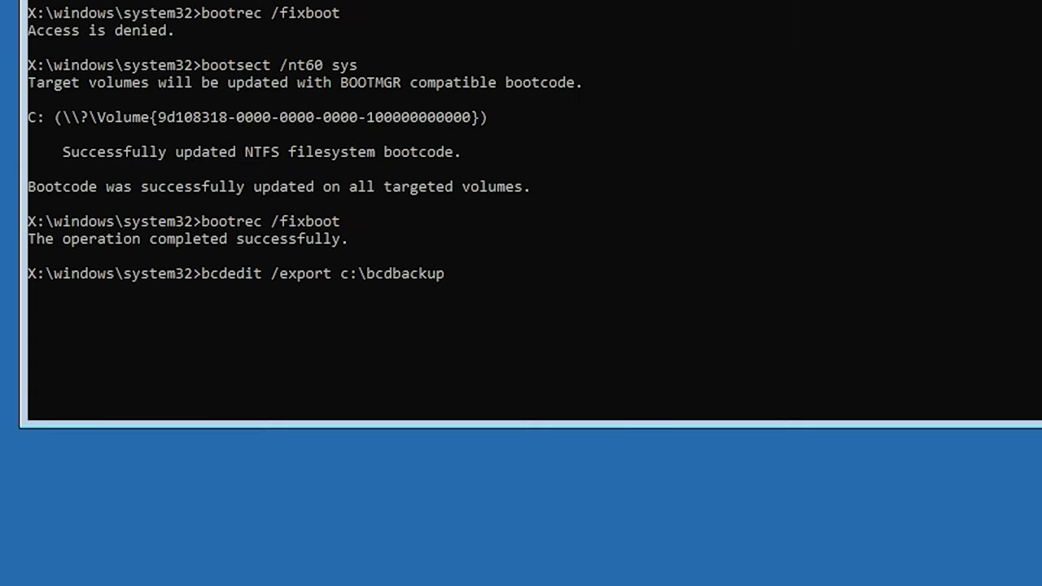
key("Return")
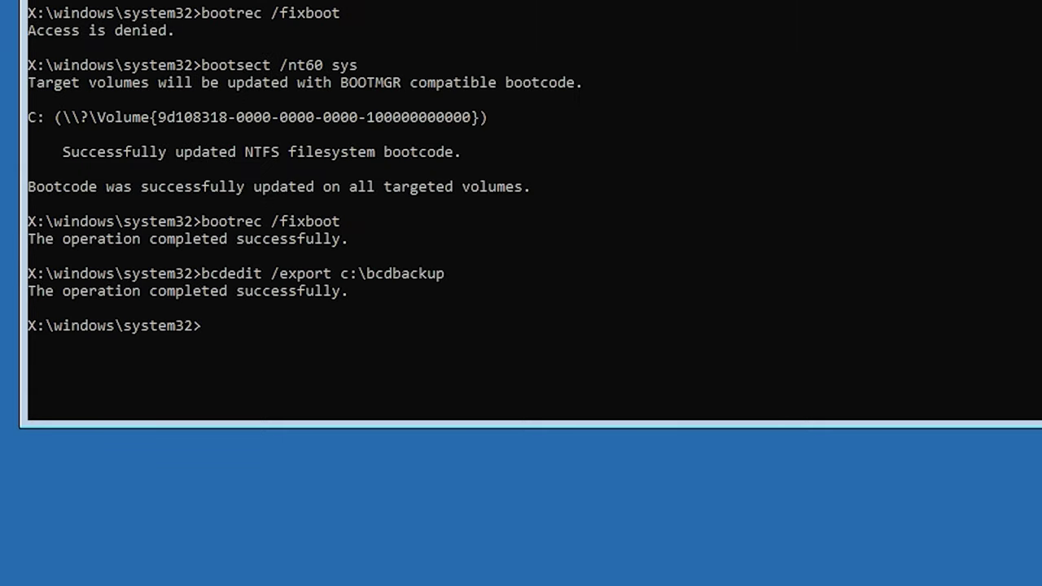
- Remove the hidden, read-only and system attributes from c:\boot\bcd using attrib with -h -r -s
type("attri")
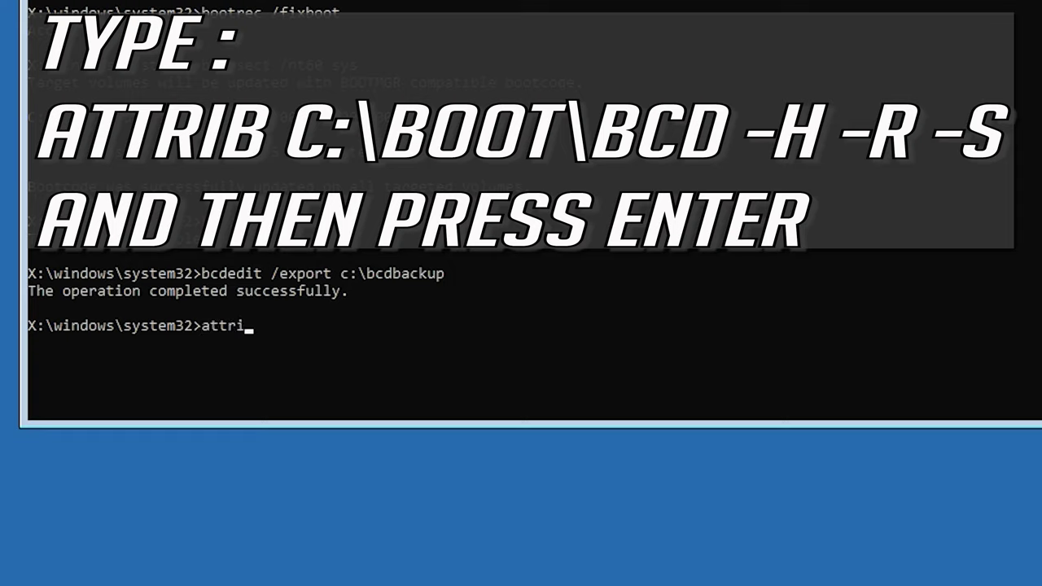
type("b c:\\boot\\")
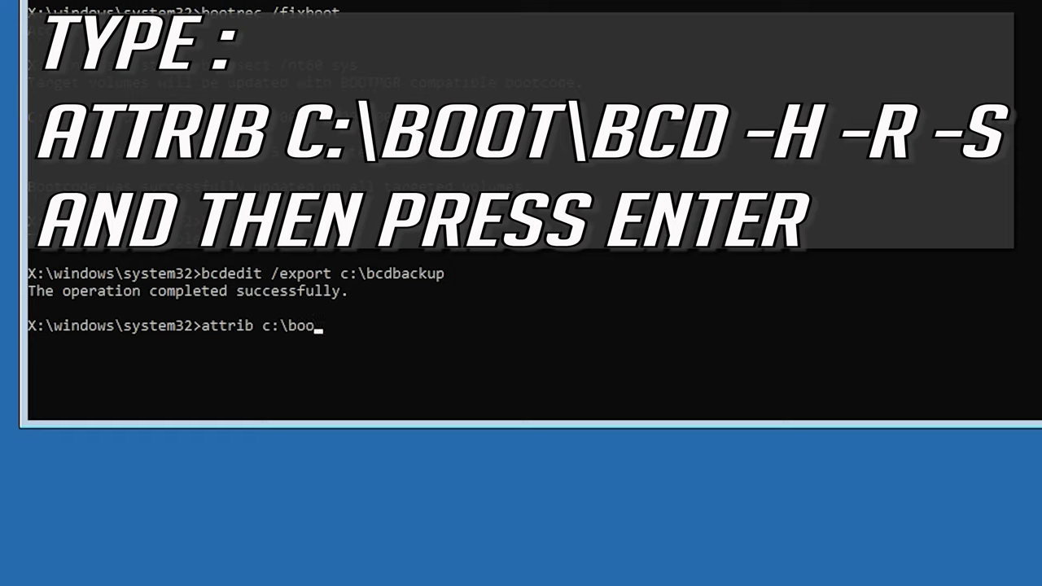
type("bcd -h -r -s")
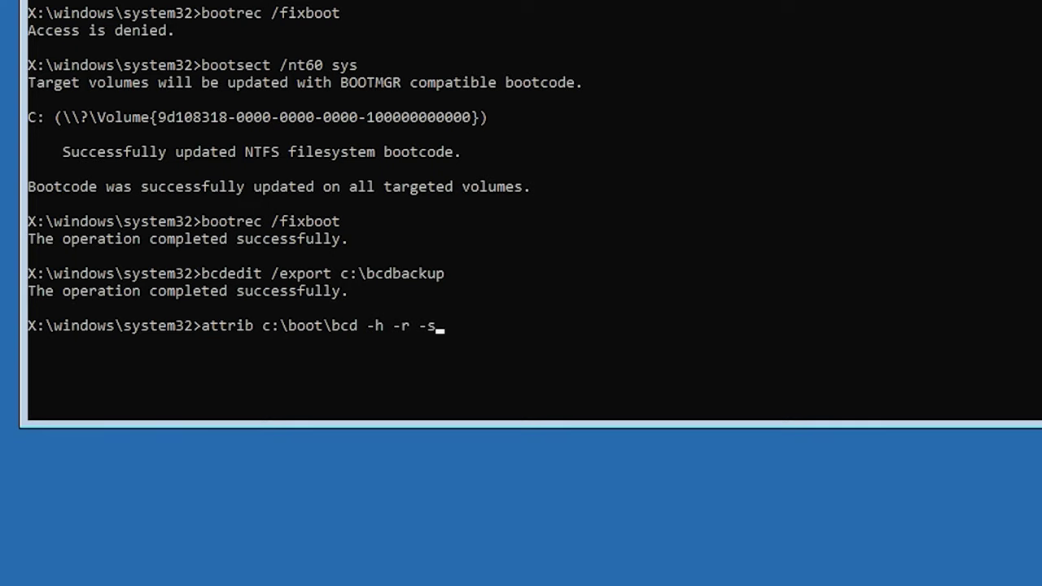
key("Return")
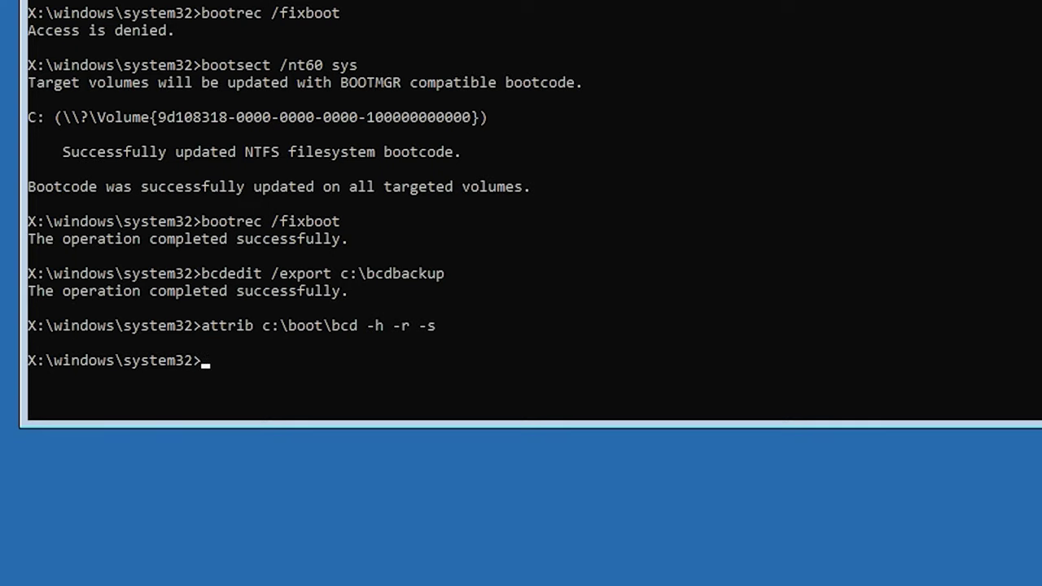
- Rename the boot configuration file c:\boot\bcd to bcd.old with the ren command
type("ren")
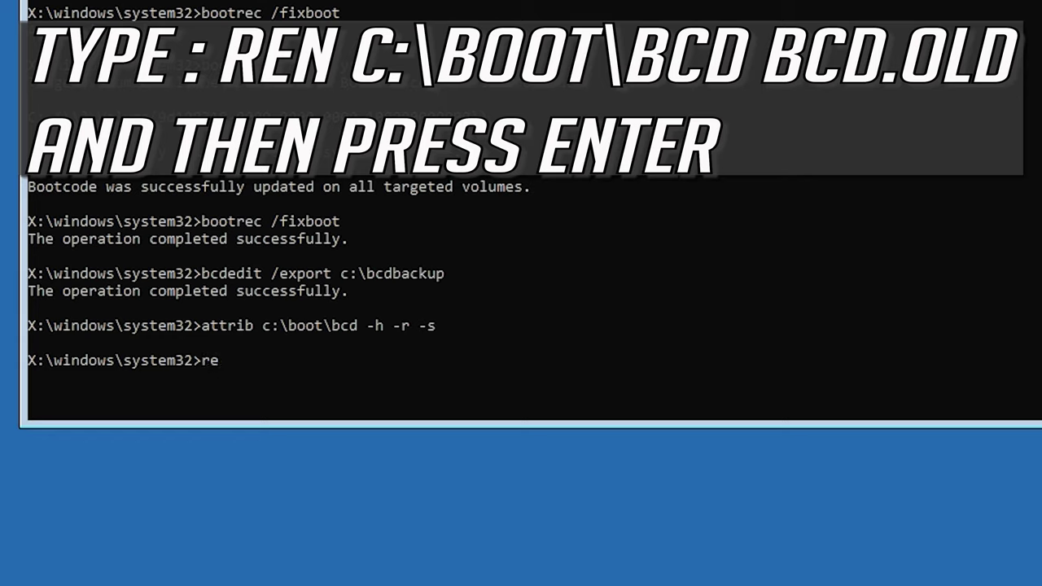
type("c:\\boot\\bcd")
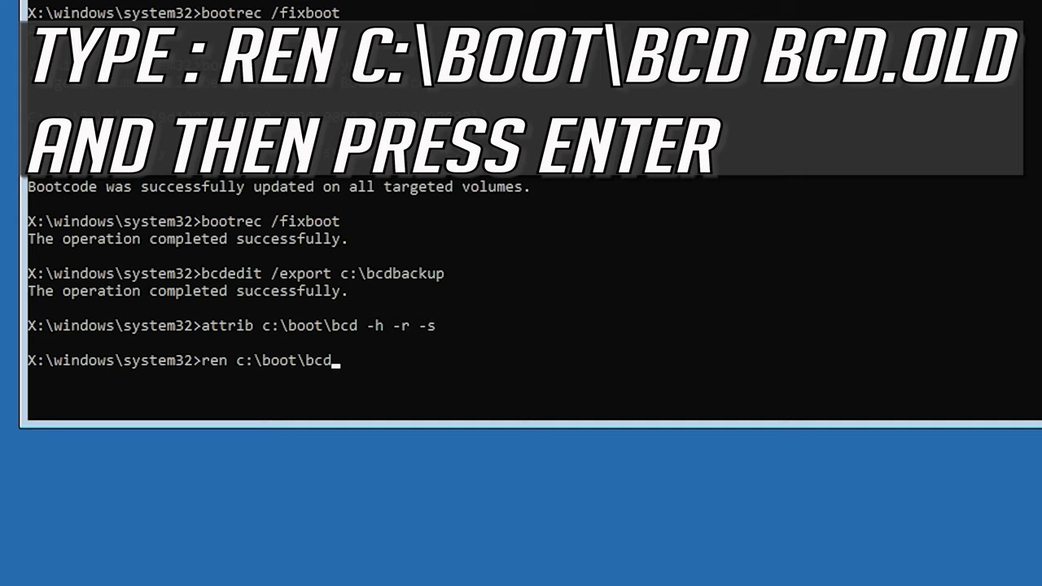
type(" bcd.old")
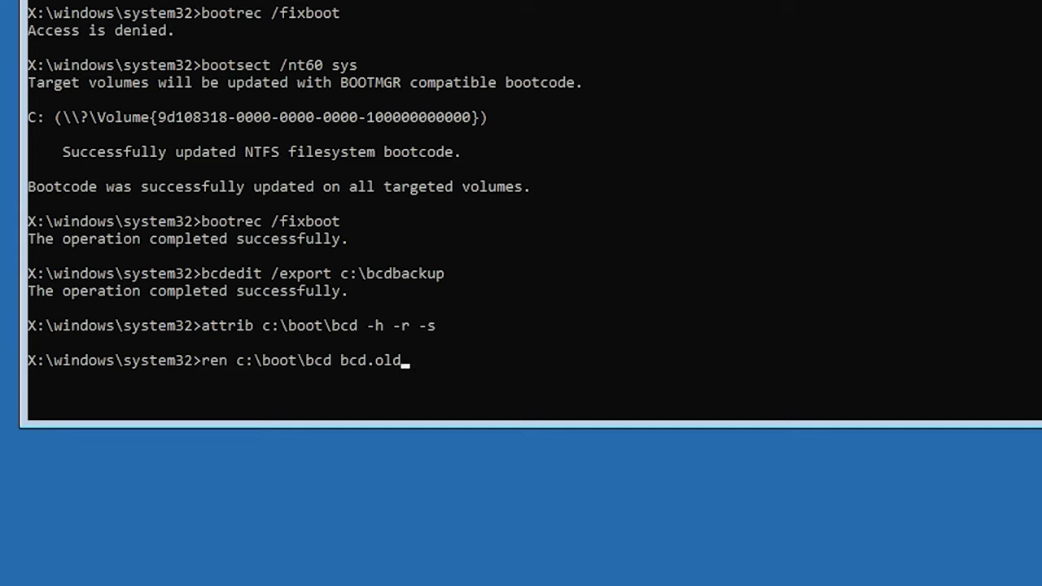
key("Return")
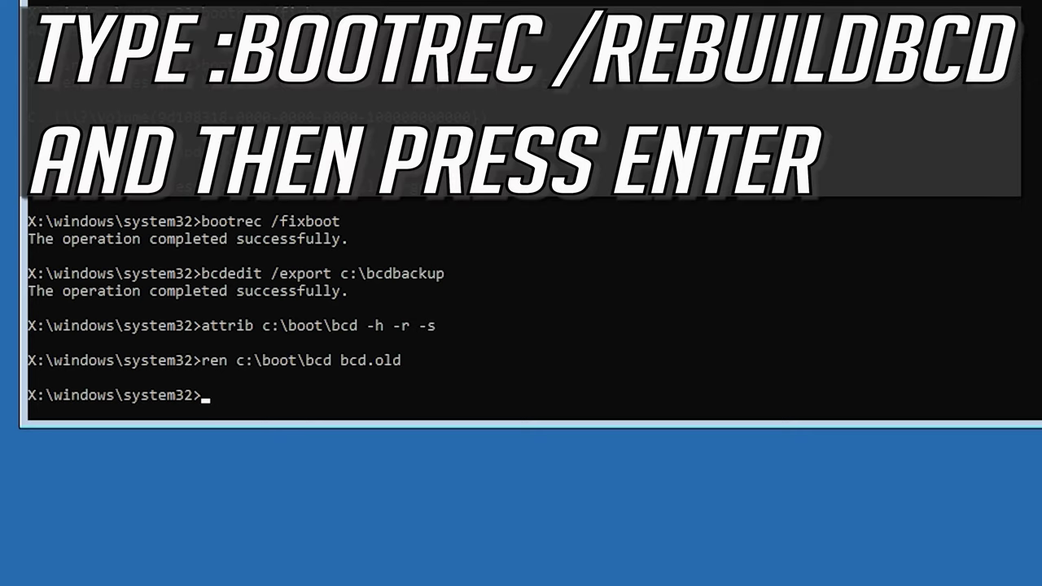
- Rebuild the boot configuration data with bootrec /rebuildbcd, answering y to add the D:\Windows installation to the boot list
type("bootrec")
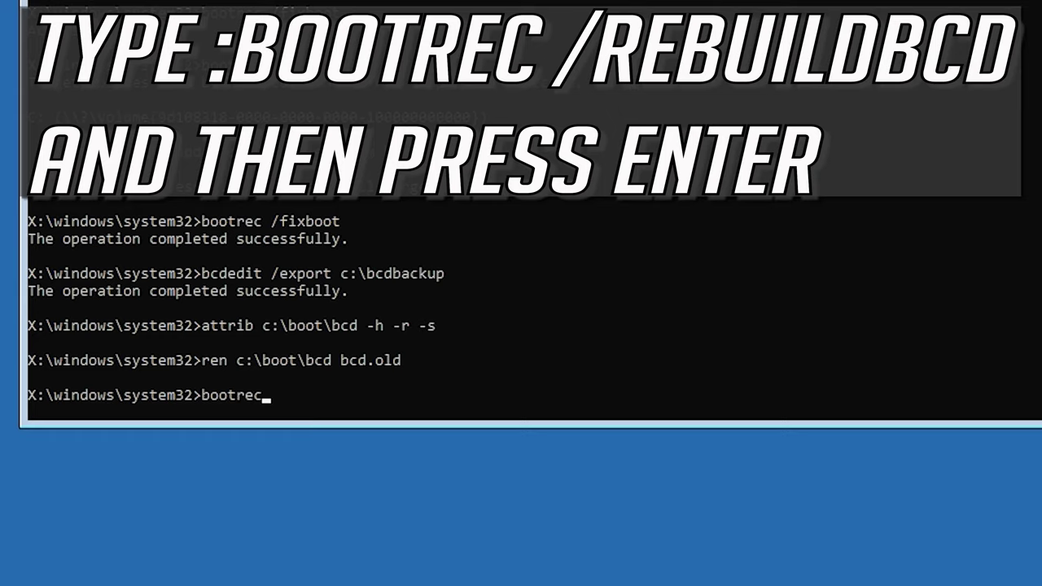
type(" /rebuil")
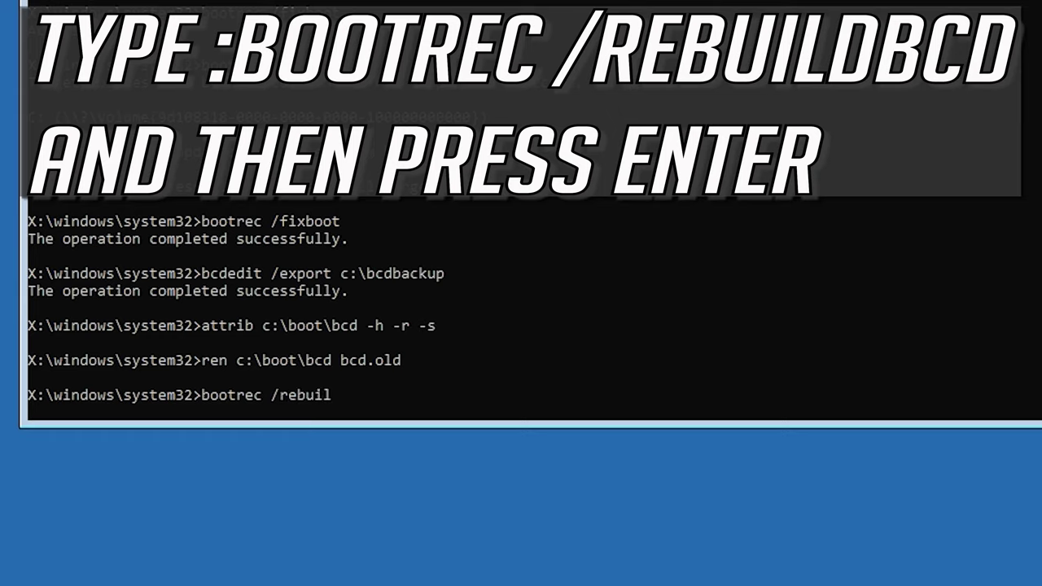
type("dbcd")
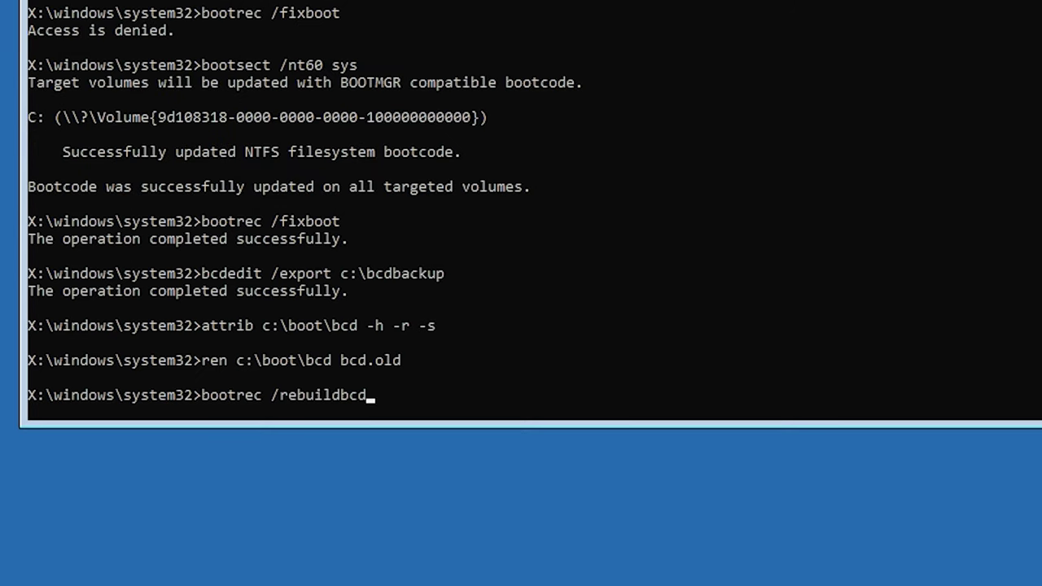
key("Return")
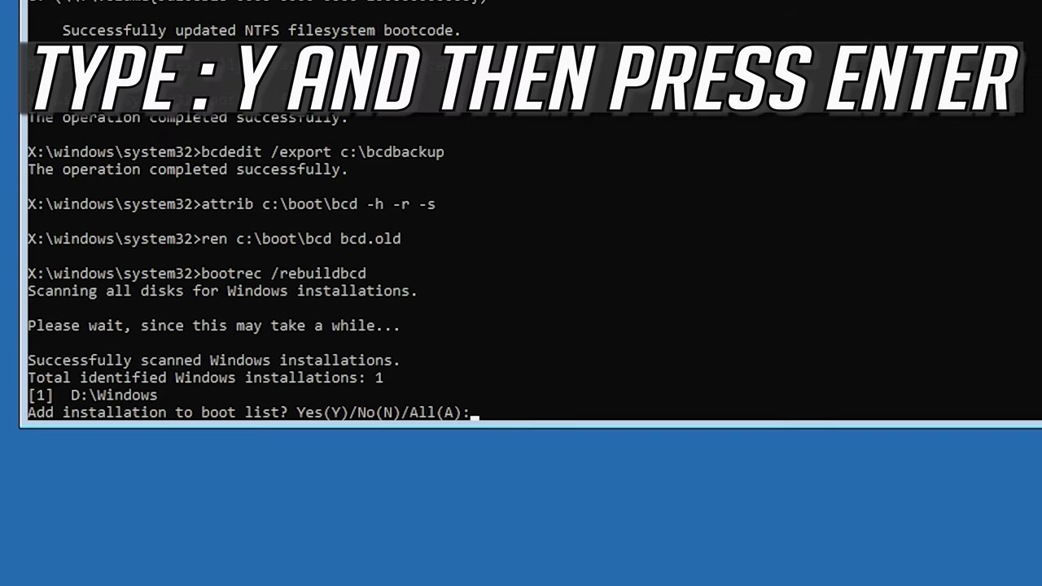
type("y")
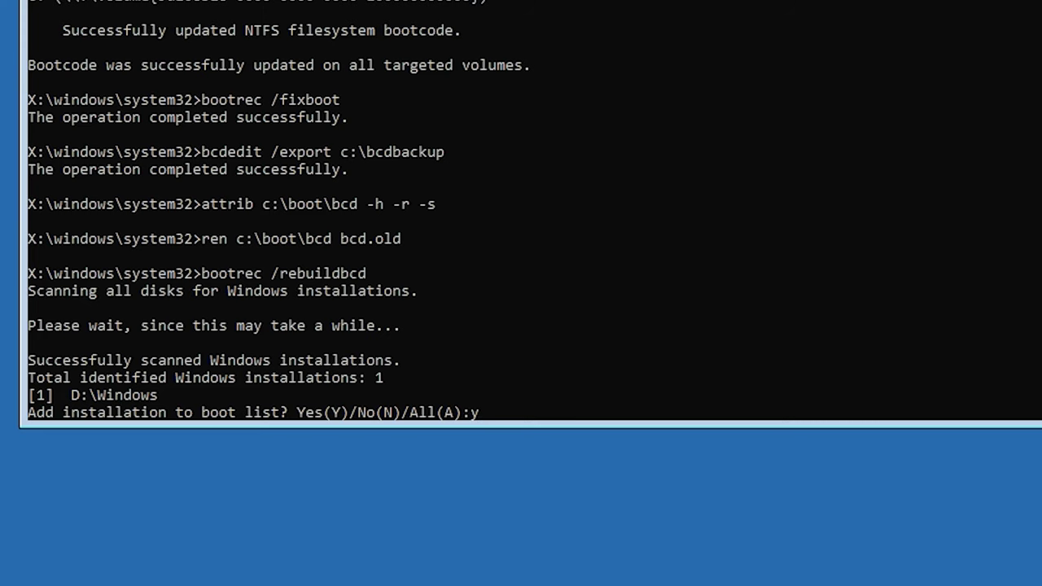
key("Return")
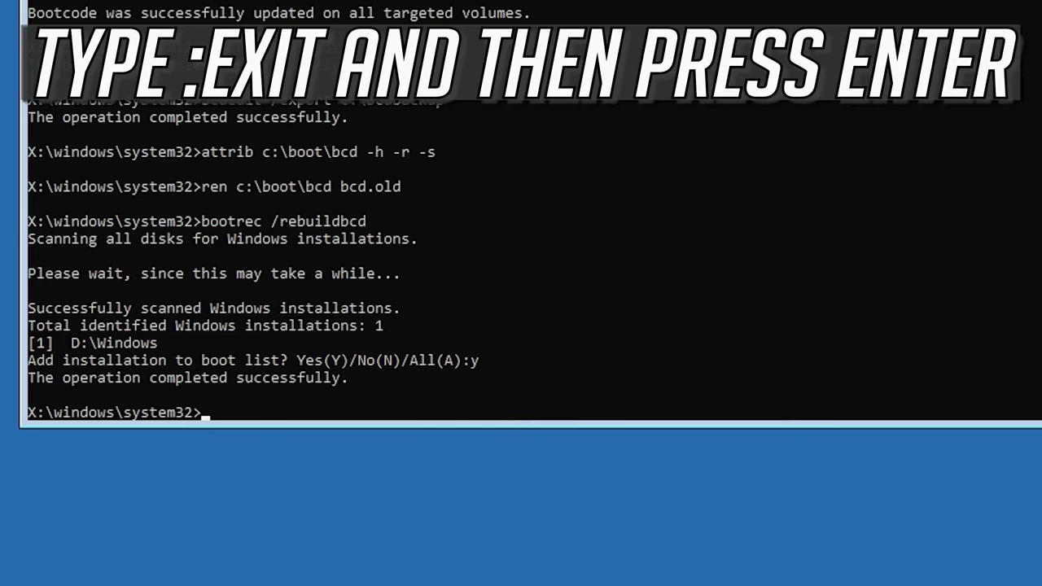
- Exit the command prompt and continue to Windows 10
type("exit")
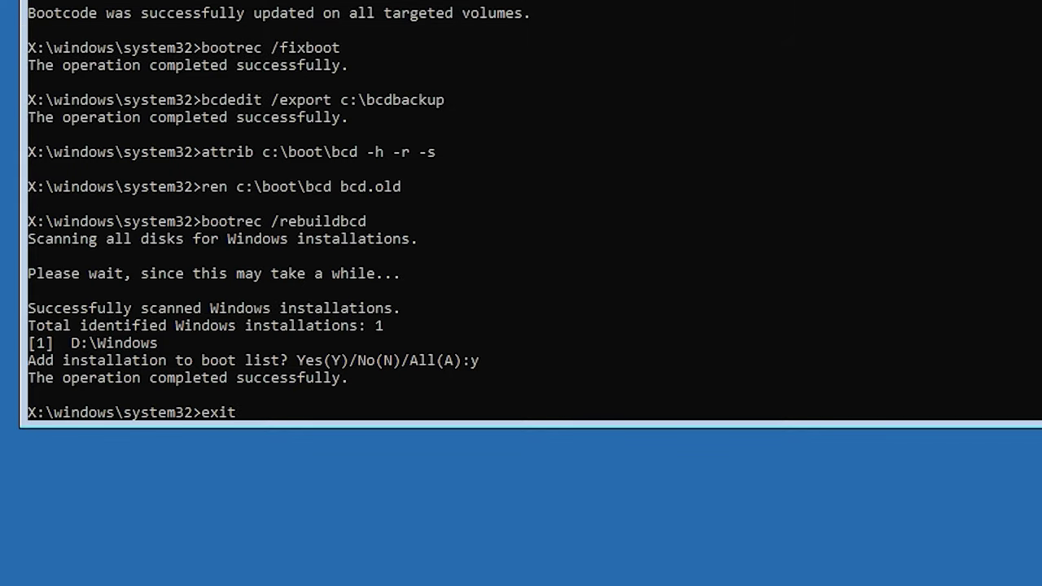
key("Return")
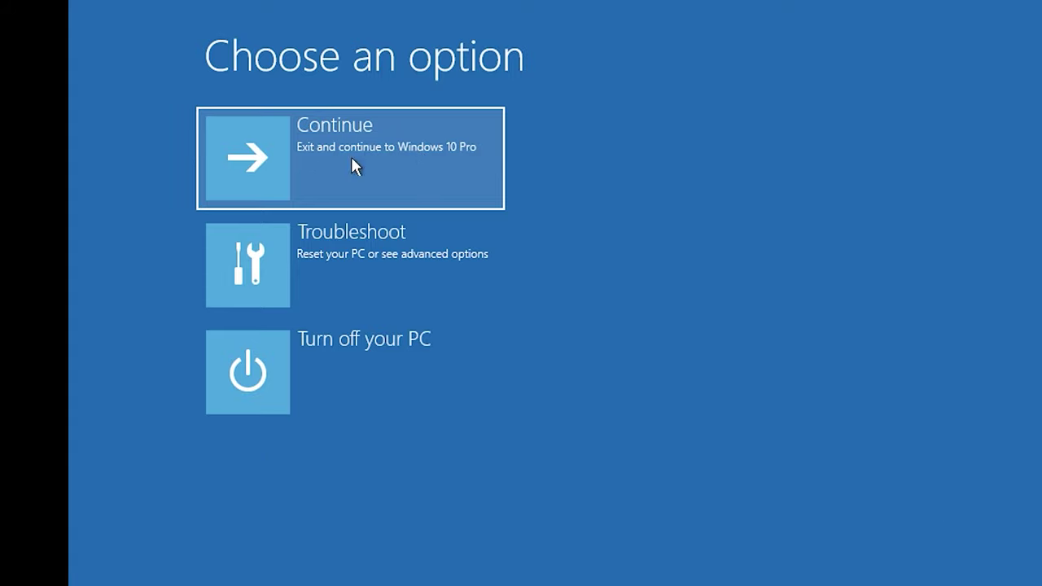
left_click(405, 149)
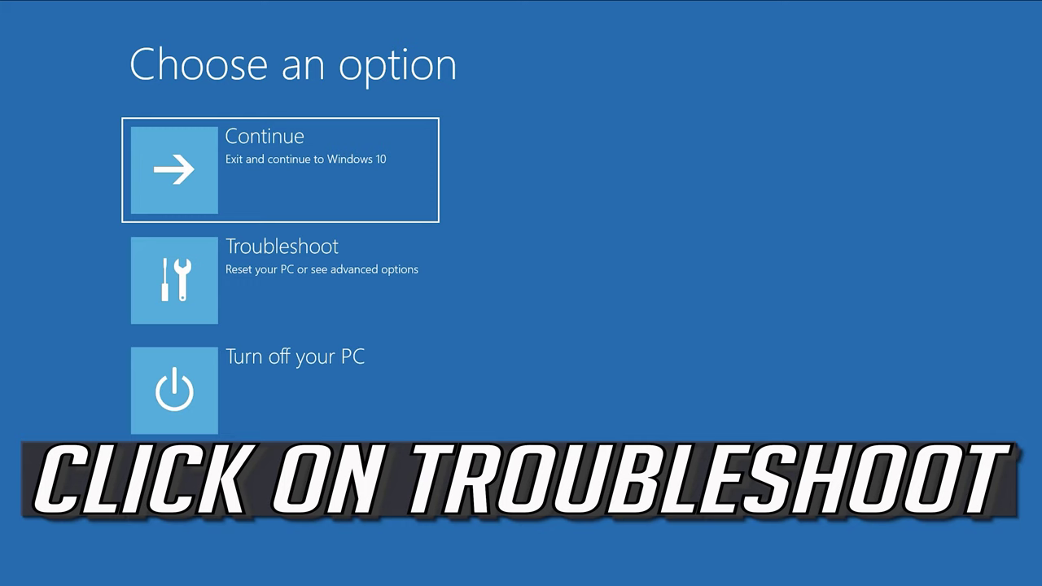
- Run System Restore from the advanced troubleshooting options with the 1/10/2020 12:21:42 AM manual restore point and confirm that it should start
left_click(289, 299)
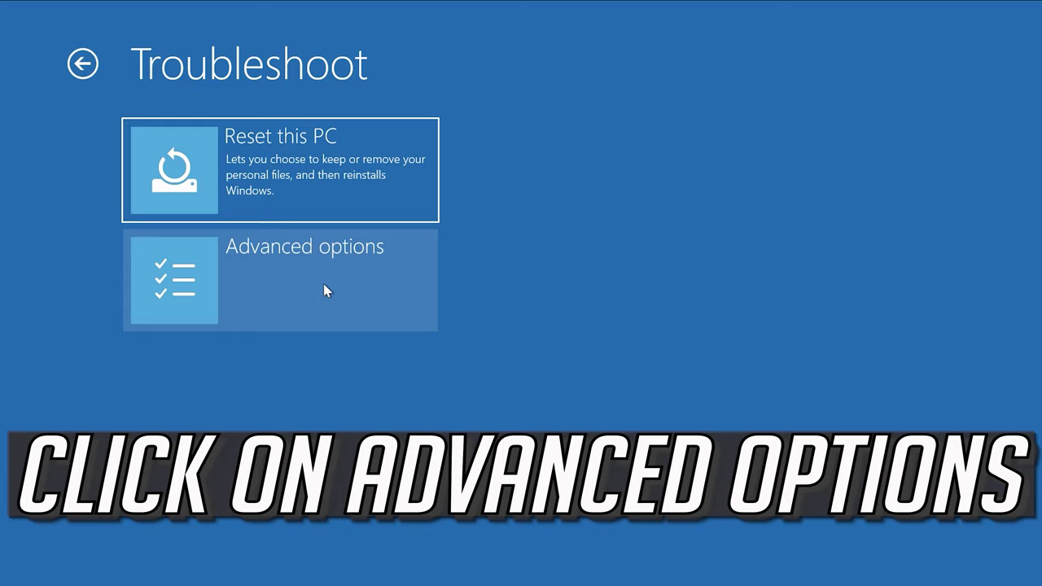
left_click(306, 295)
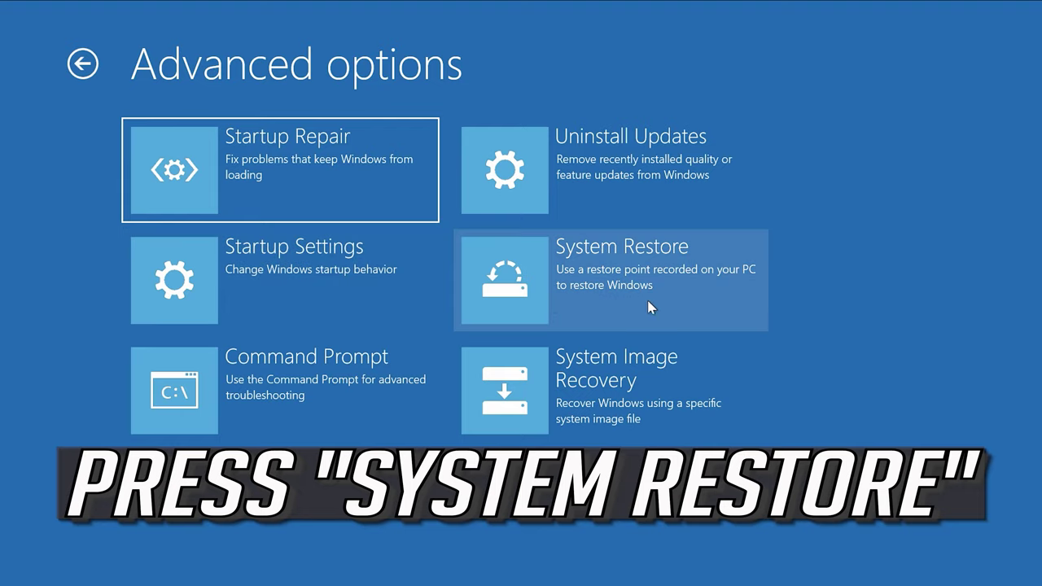
left_click(649, 307)
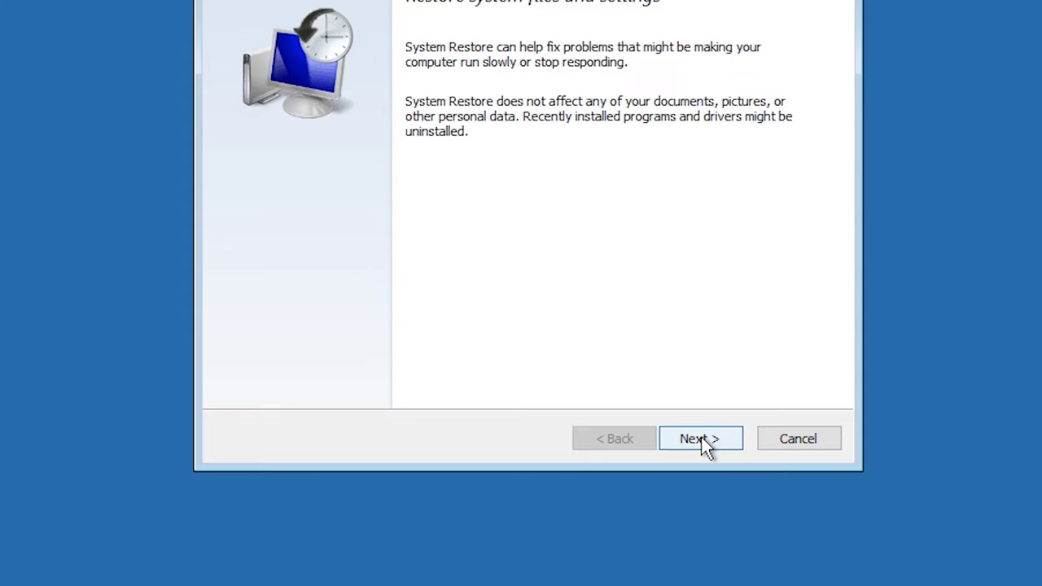
left_click(701, 437)
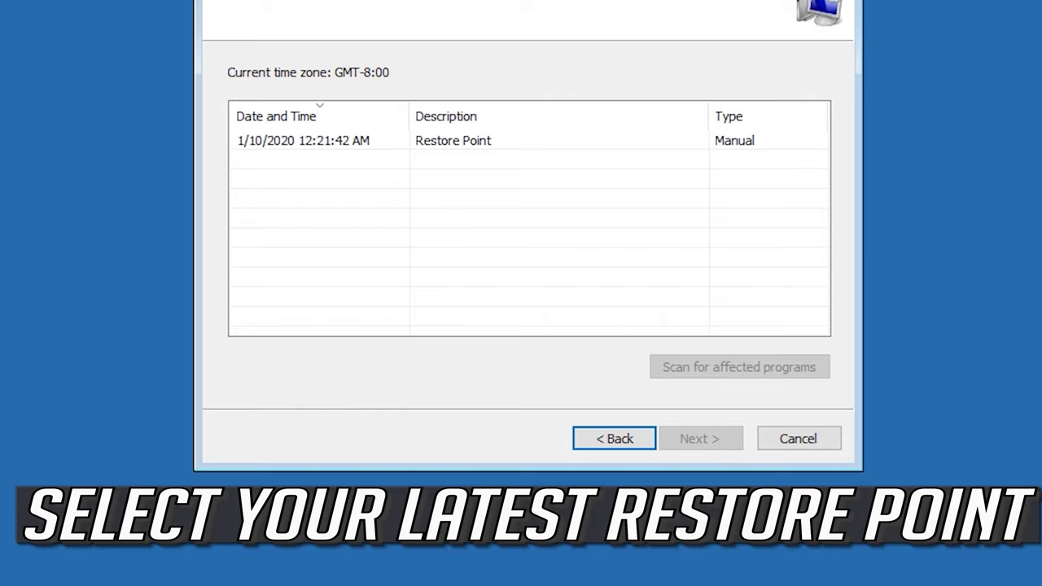
left_click(303, 143)
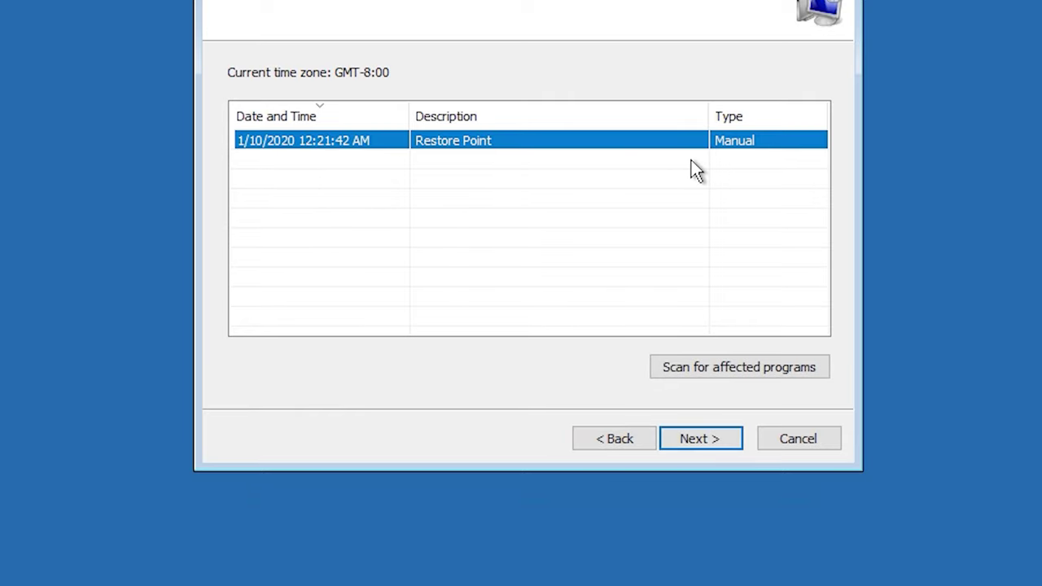
left_click(705, 445)
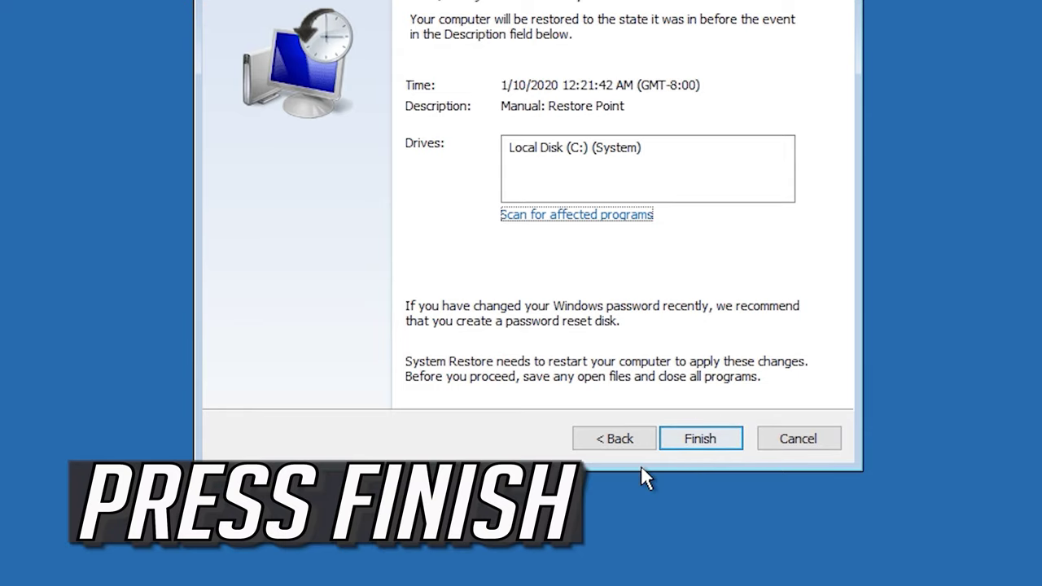
left_click(700, 442)
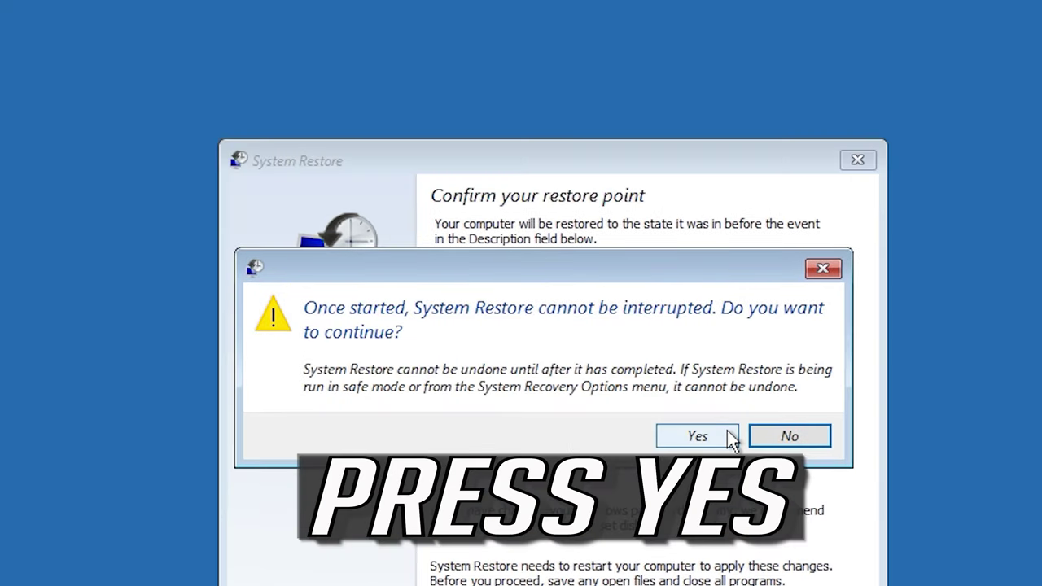
left_click(697, 436)
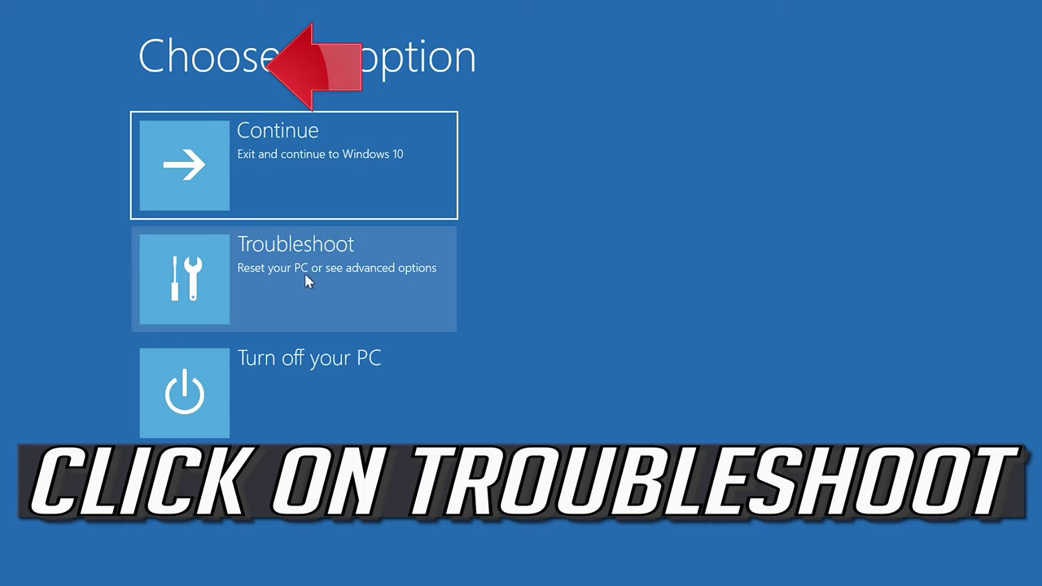
- Reset this PC from the troubleshooting options with Keep my files and start the reset
left_click(337, 280)
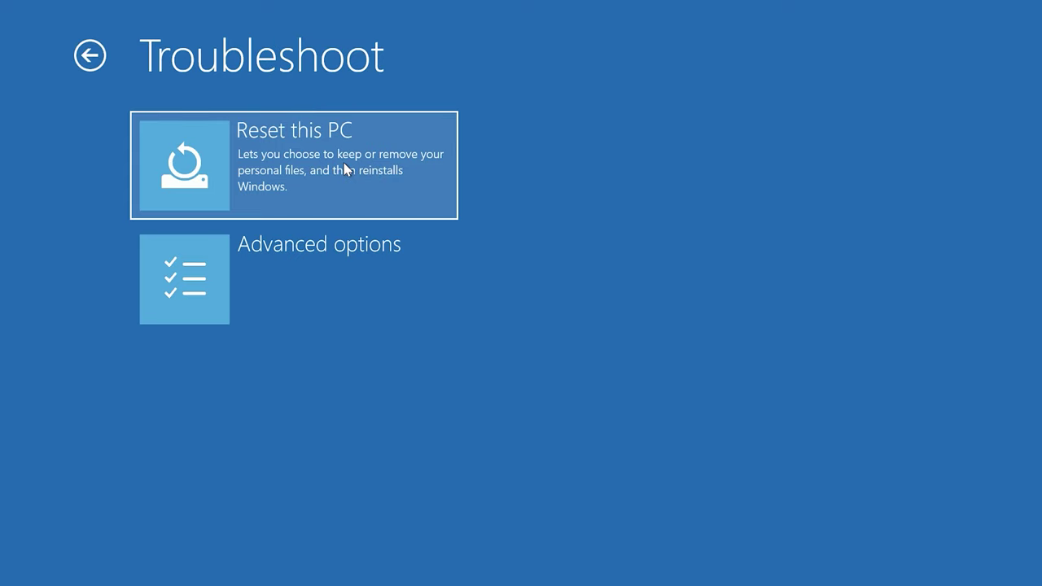
left_click(344, 168)
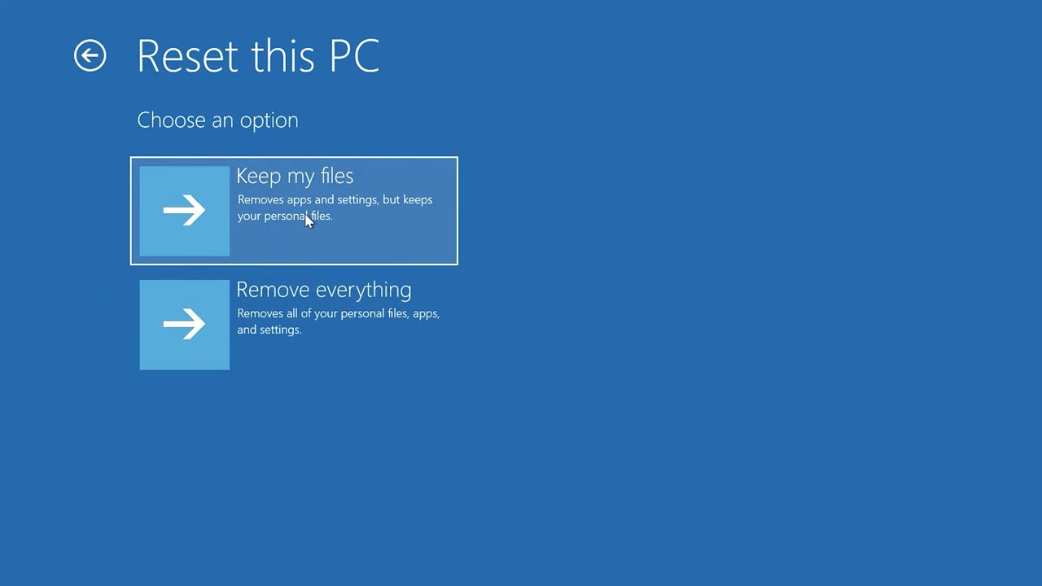
left_click(307, 218)
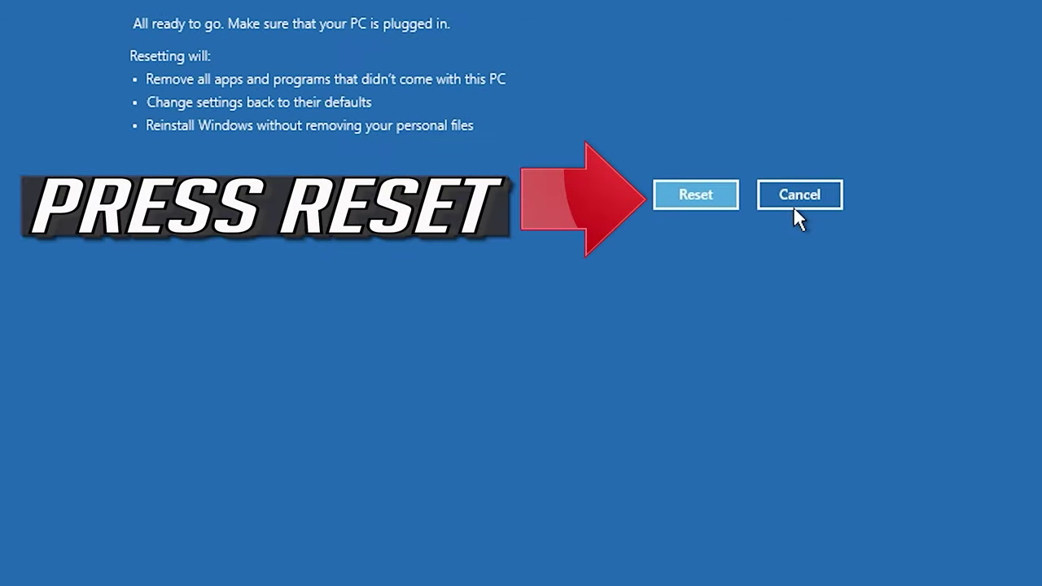
left_click(705, 202)
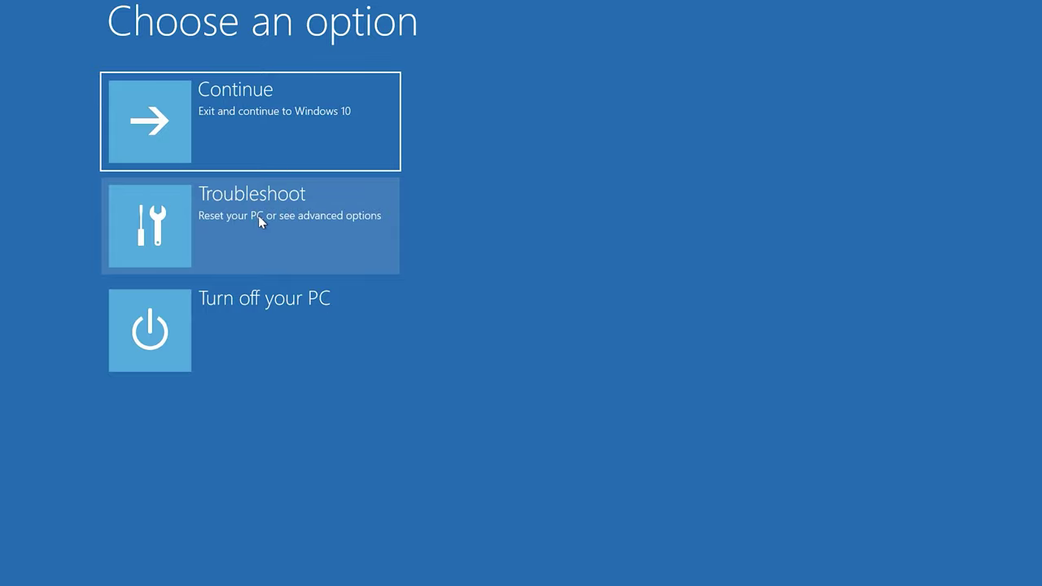
- Begin another reset of this PC with Keep my files, choosing the listed account and continuing with its password left blank
left_click(289, 227)
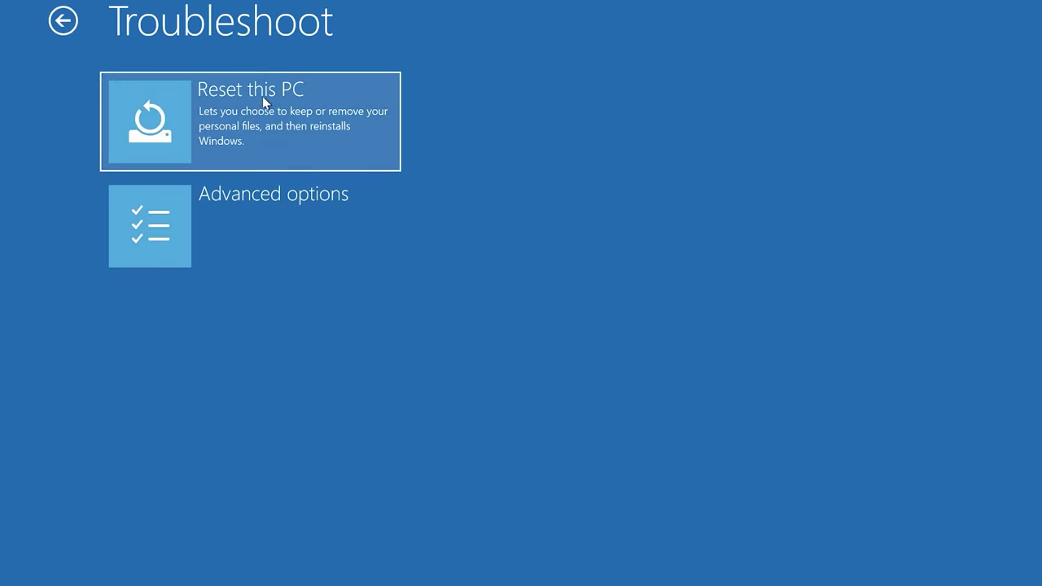
left_click(296, 120)
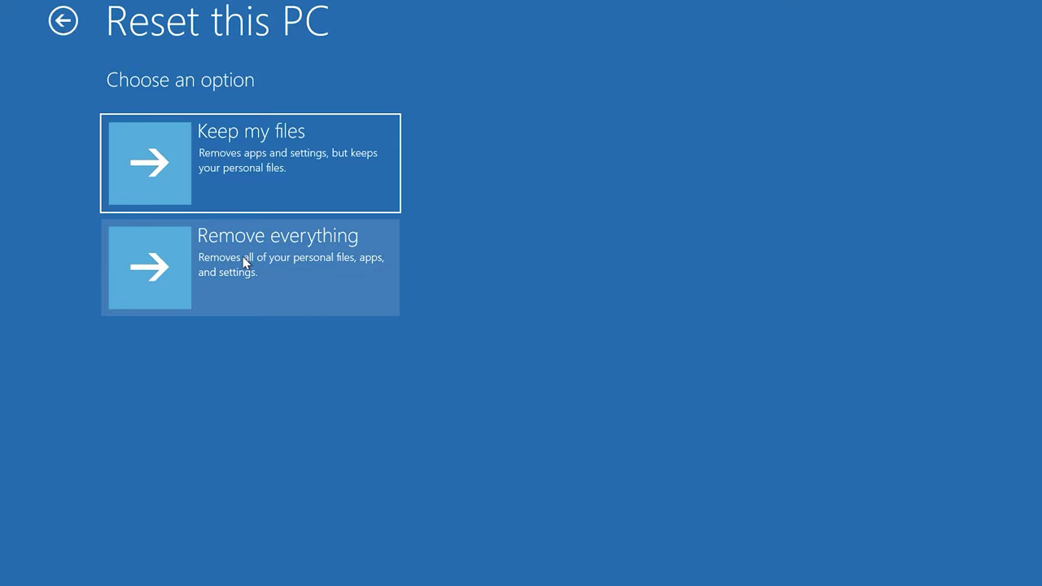
left_click(260, 166)
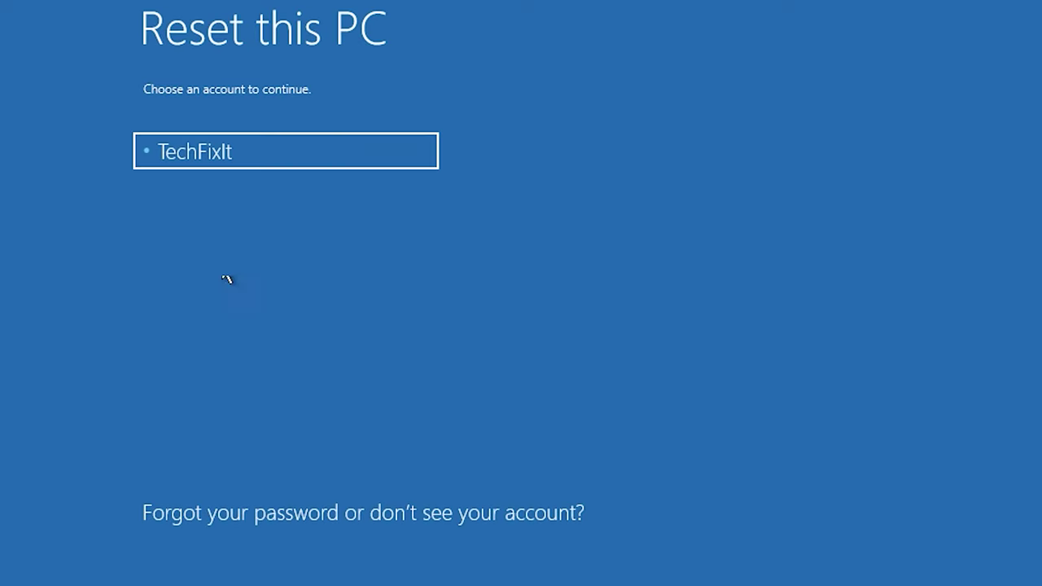
left_click(345, 146)
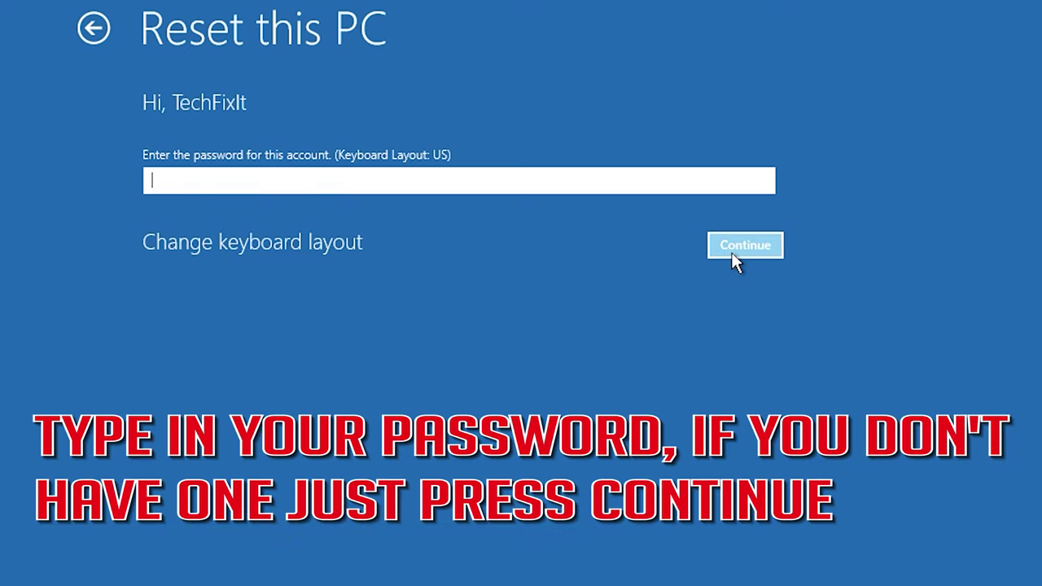
left_click(735, 258)
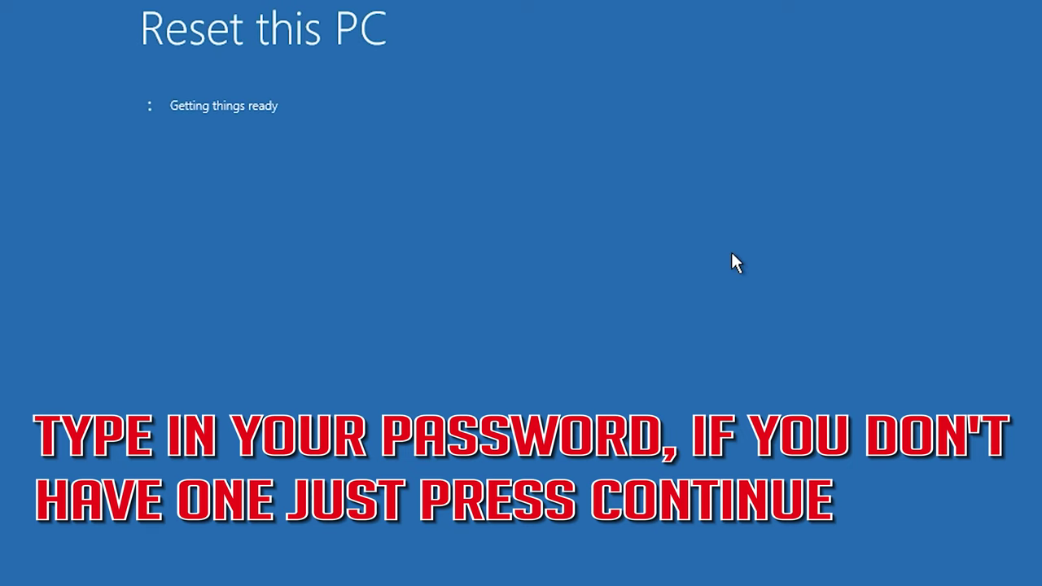